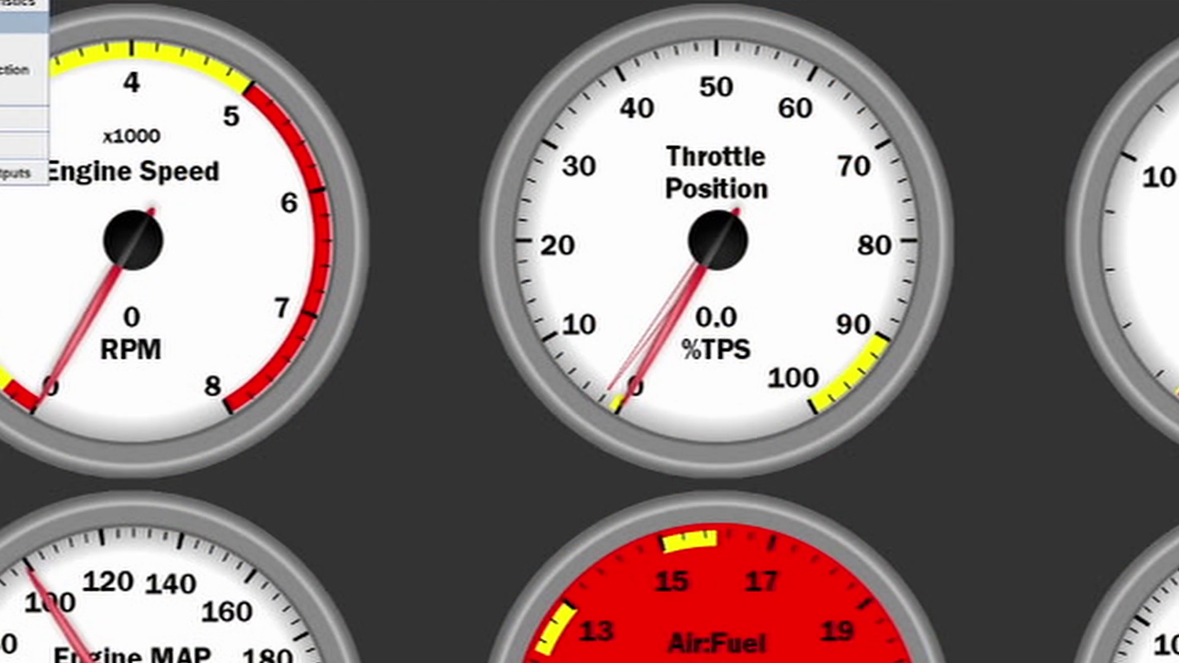
- Centre the Trigger Settings dialog and try the 4G63 / Miata / 3000GT trigger pattern
left_click(25, 23)
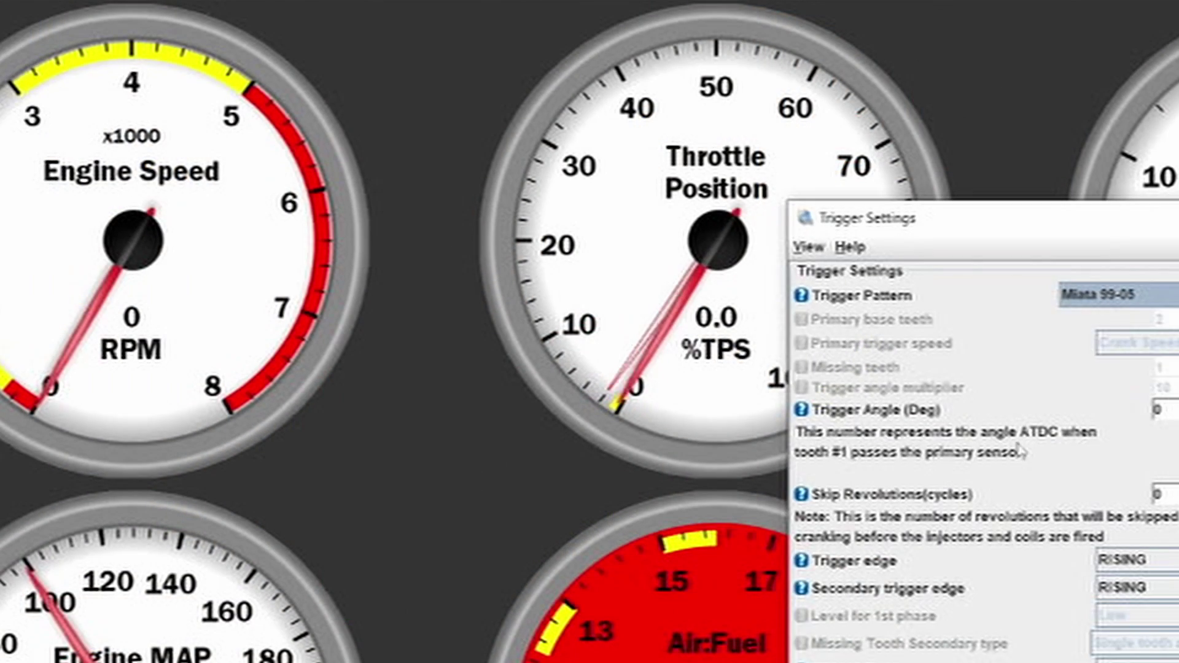
left_click_drag(1030, 222, 591, 48)
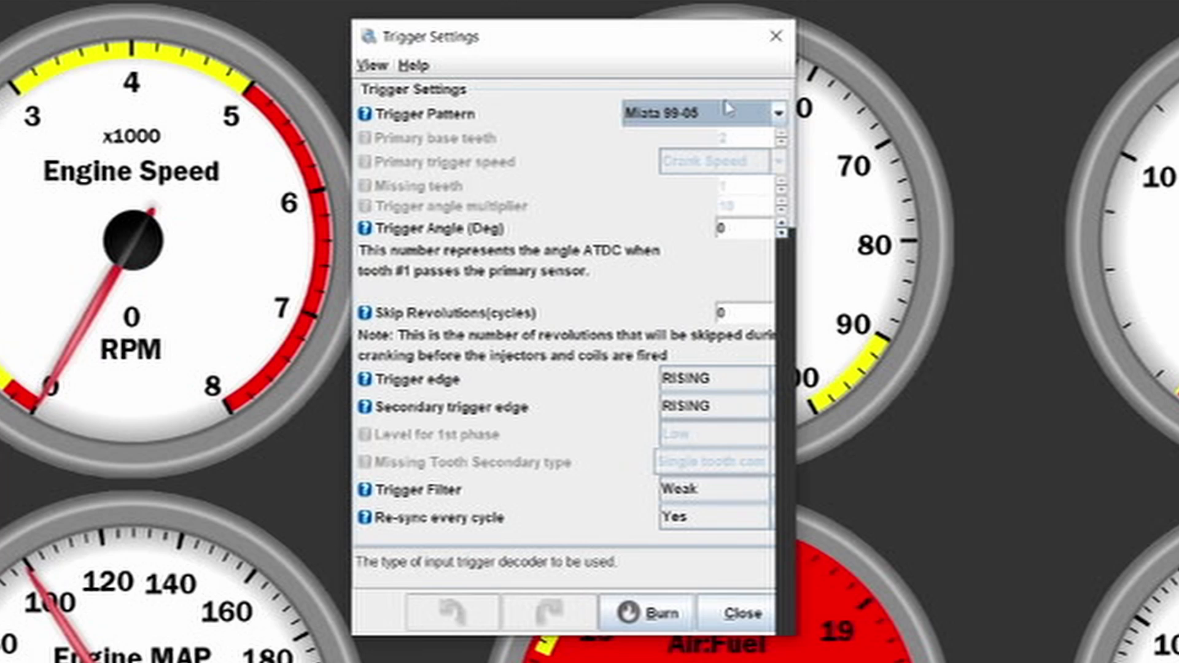
left_click(659, 112)
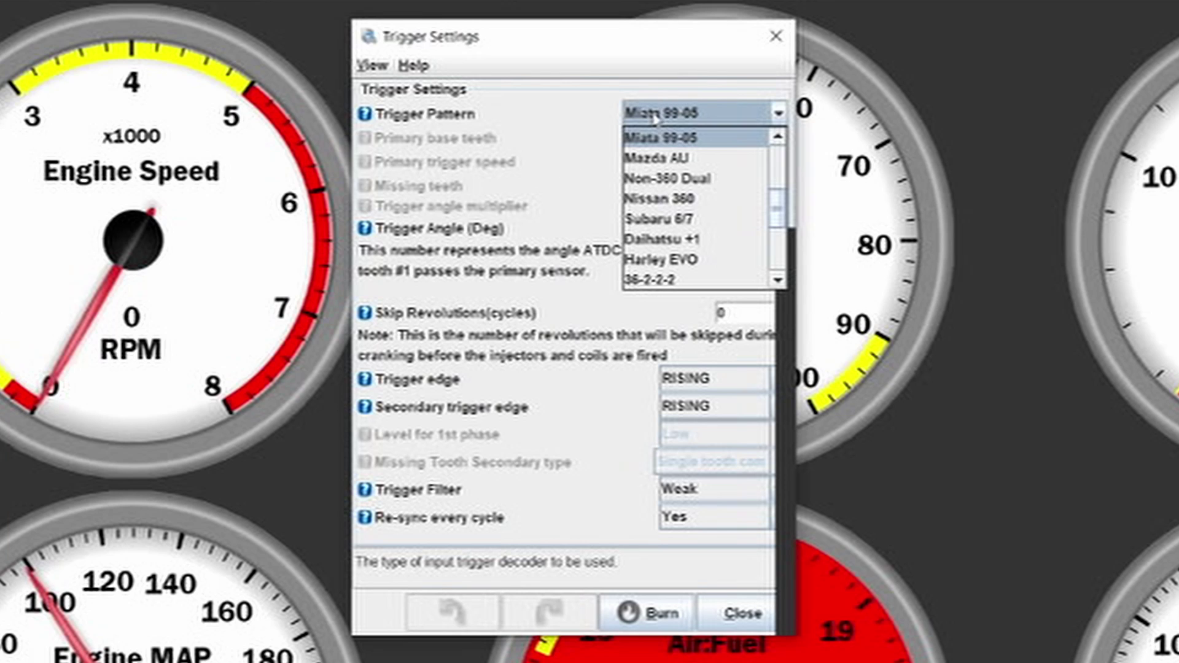
left_click_drag(785, 206, 810, 160)
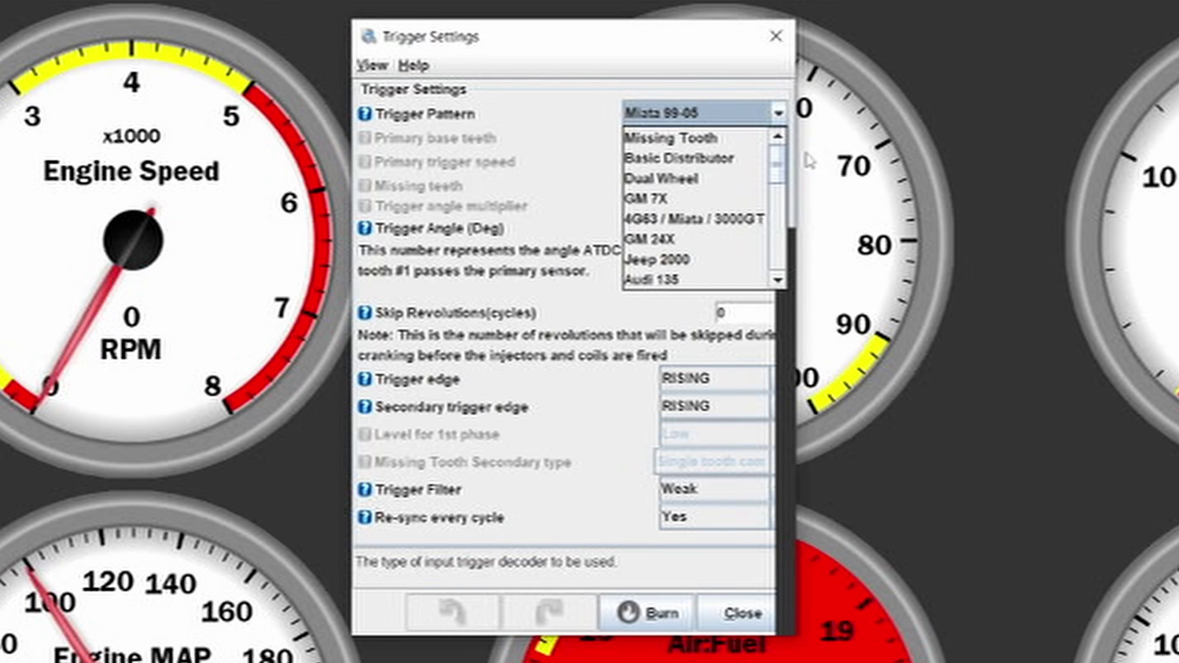
left_click(670, 221)
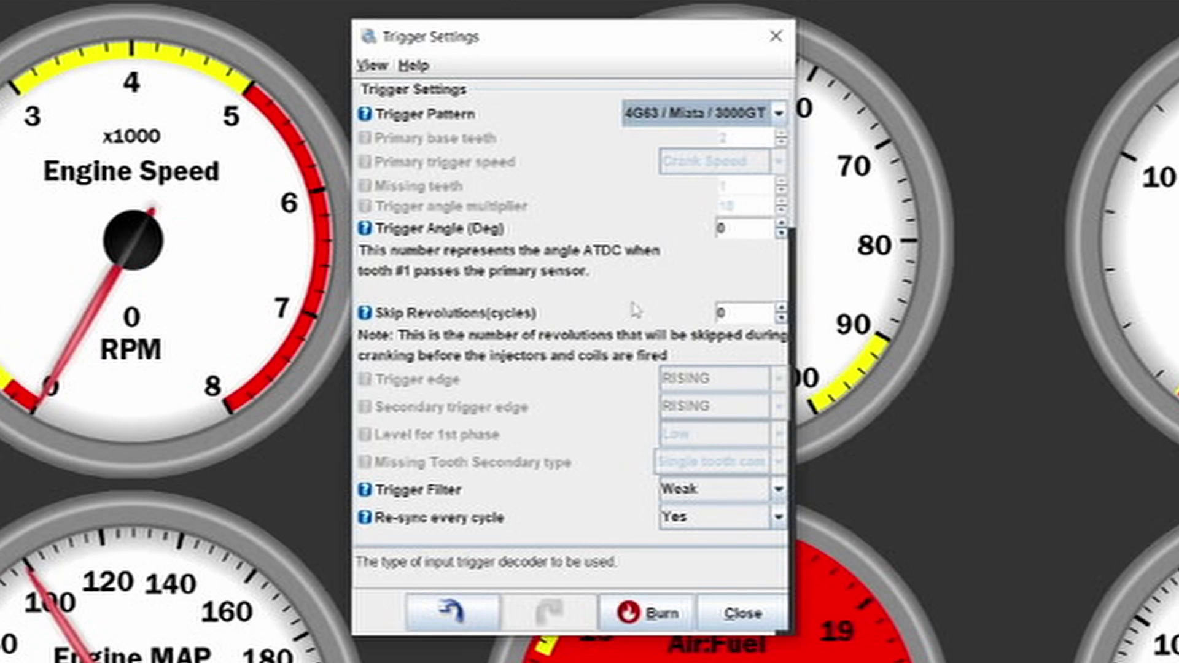
- Switch the trigger pattern back to Miata 99-05
left_click(700, 118)
scroll(734, 249, "down", 2)
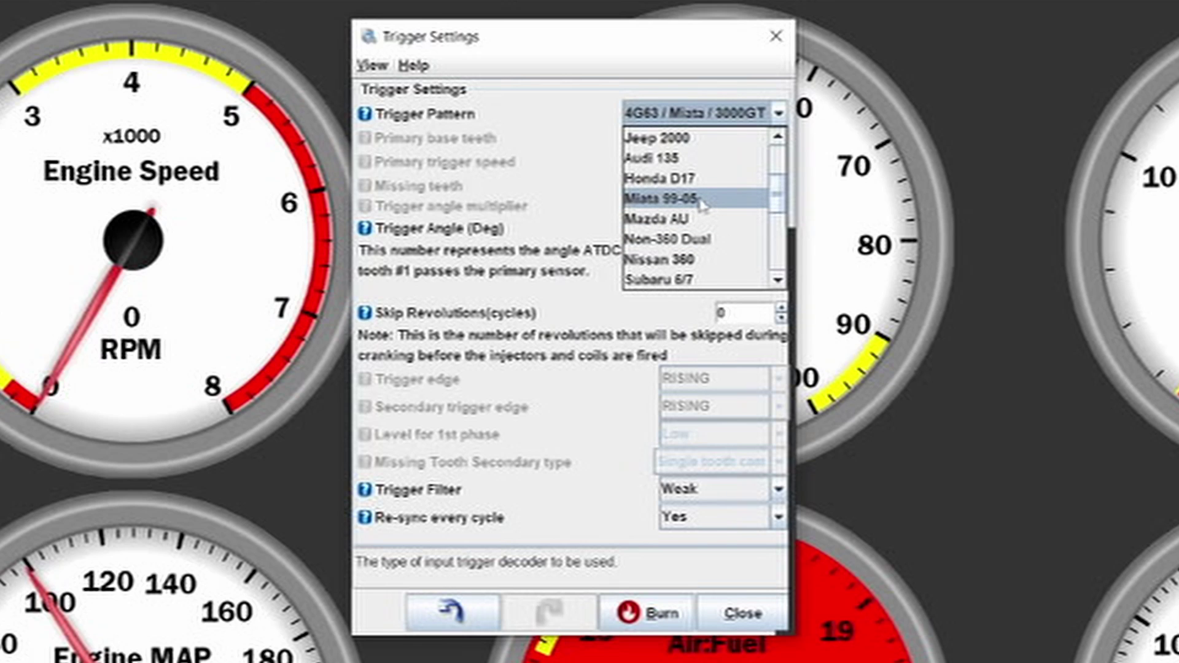
left_click(702, 205)
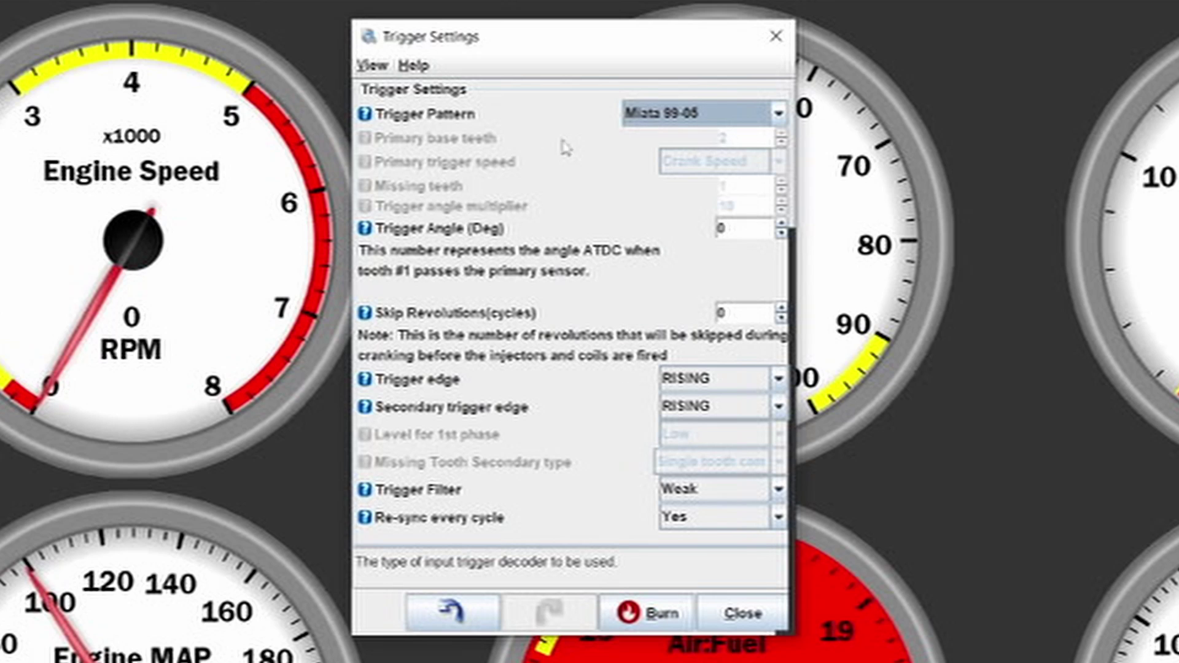
- Choose the Missing Tooth pattern with 36 primary base teeth and burn it
left_click(739, 116)
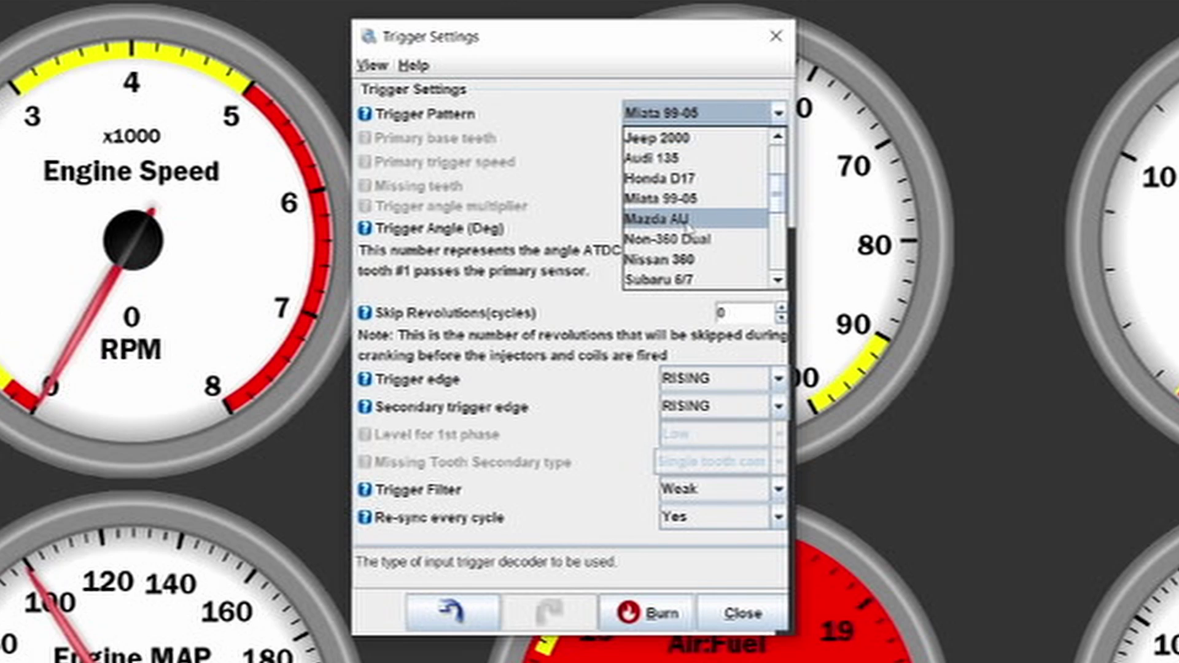
scroll(730, 219, "up", 2)
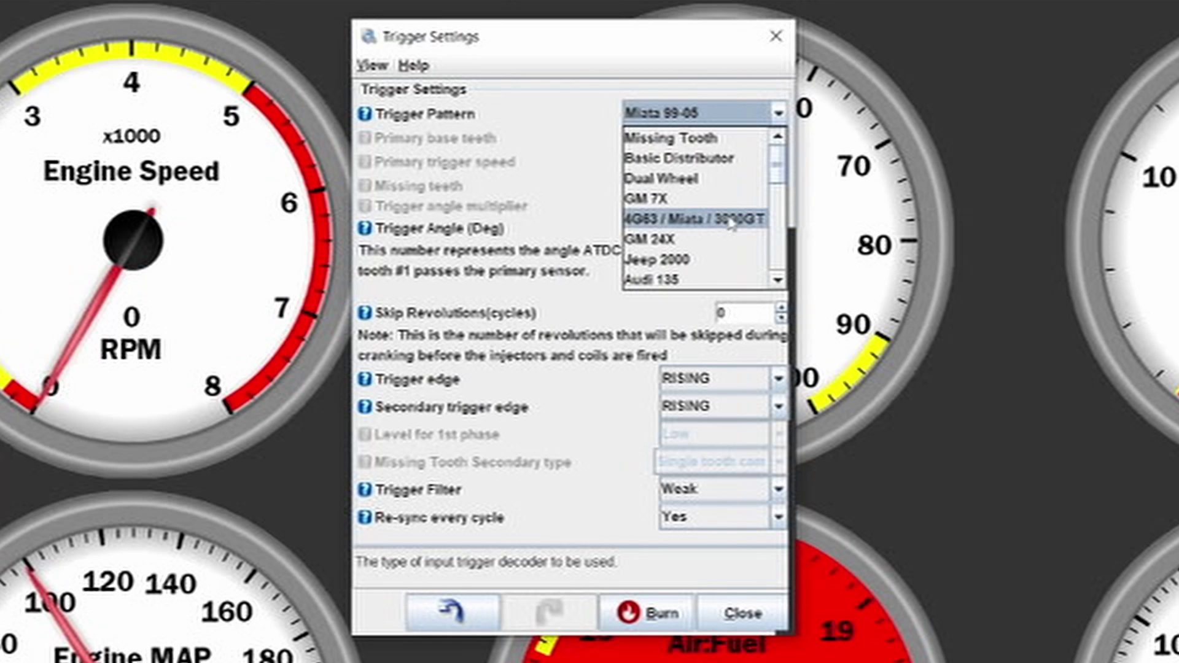
left_click(712, 143)
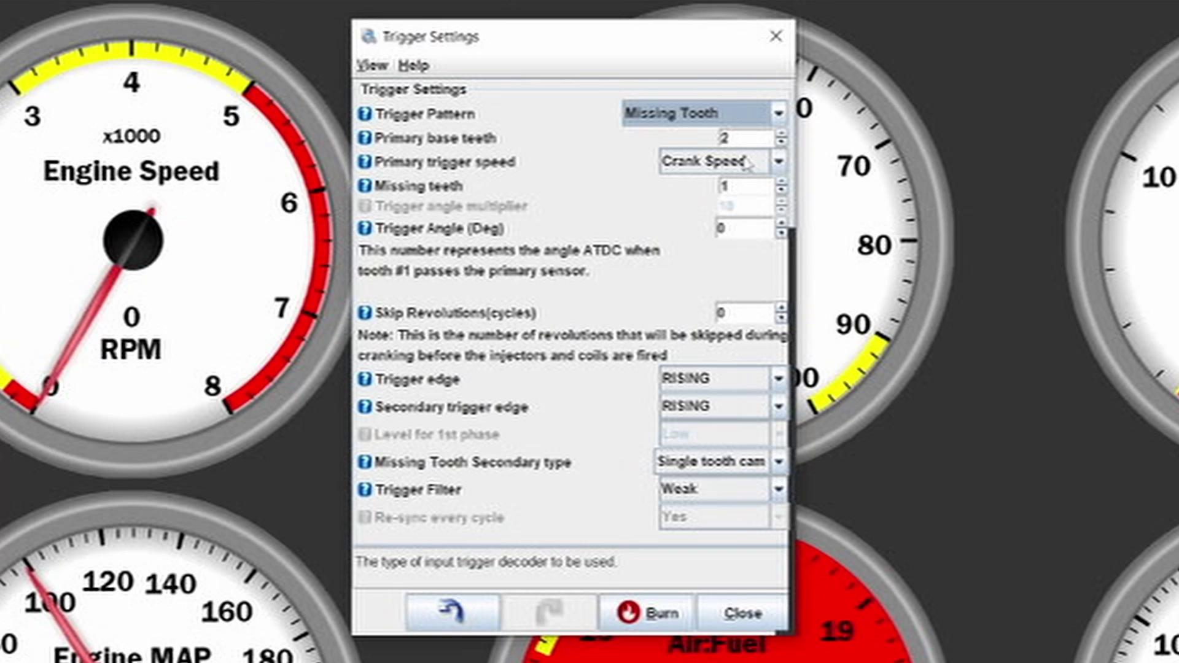
left_click(753, 138)
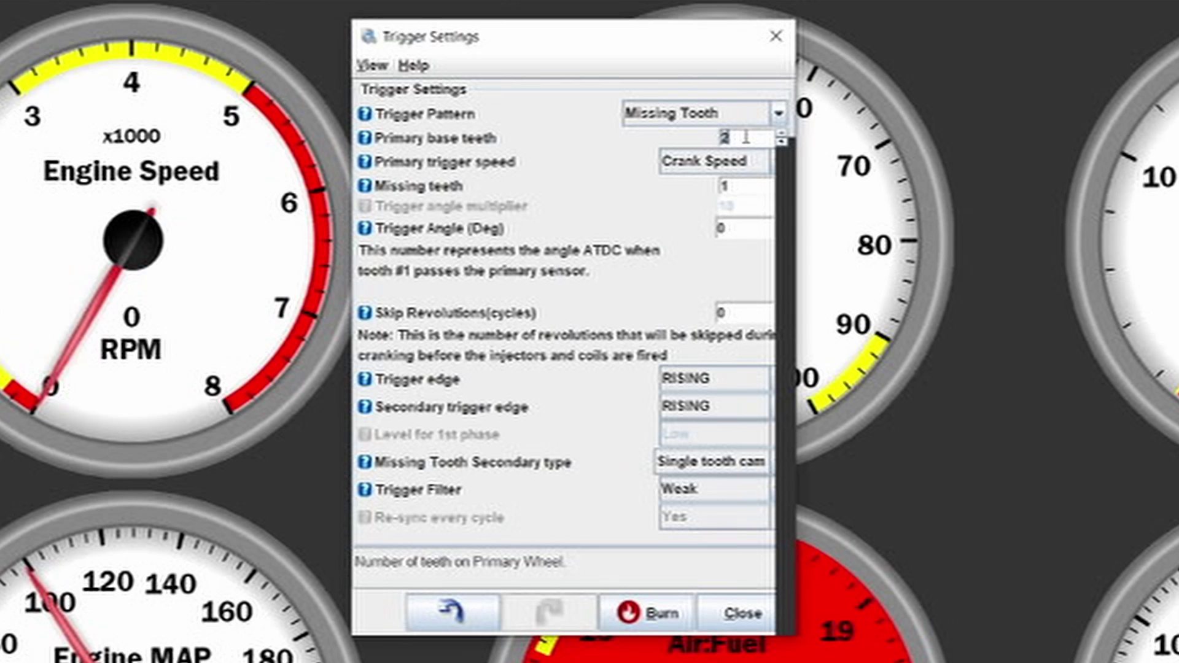
type("36")
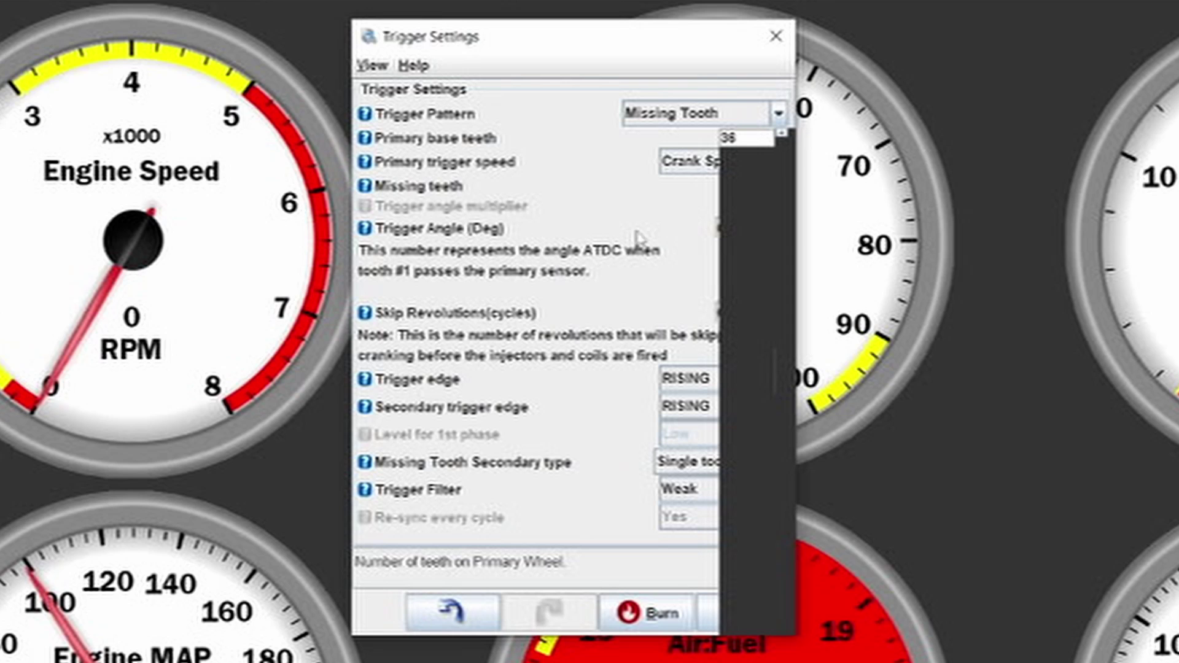
left_click(648, 614)
- Set missing teeth to 2 and burn the change to the controller
left_click(740, 192)
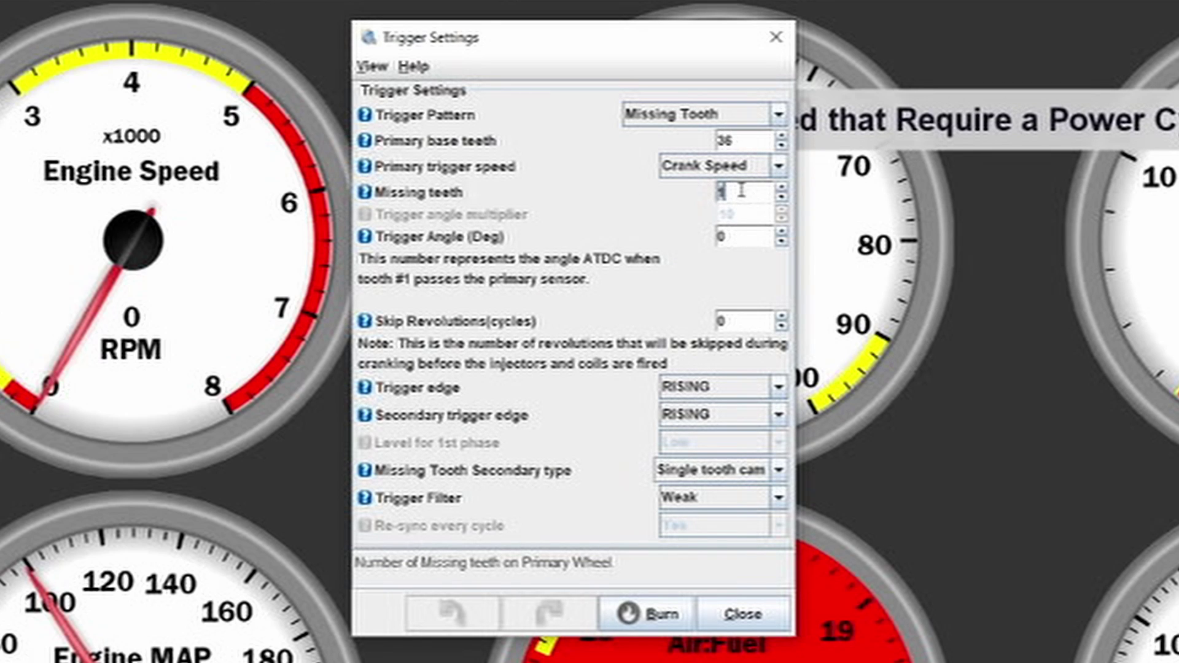
type("2")
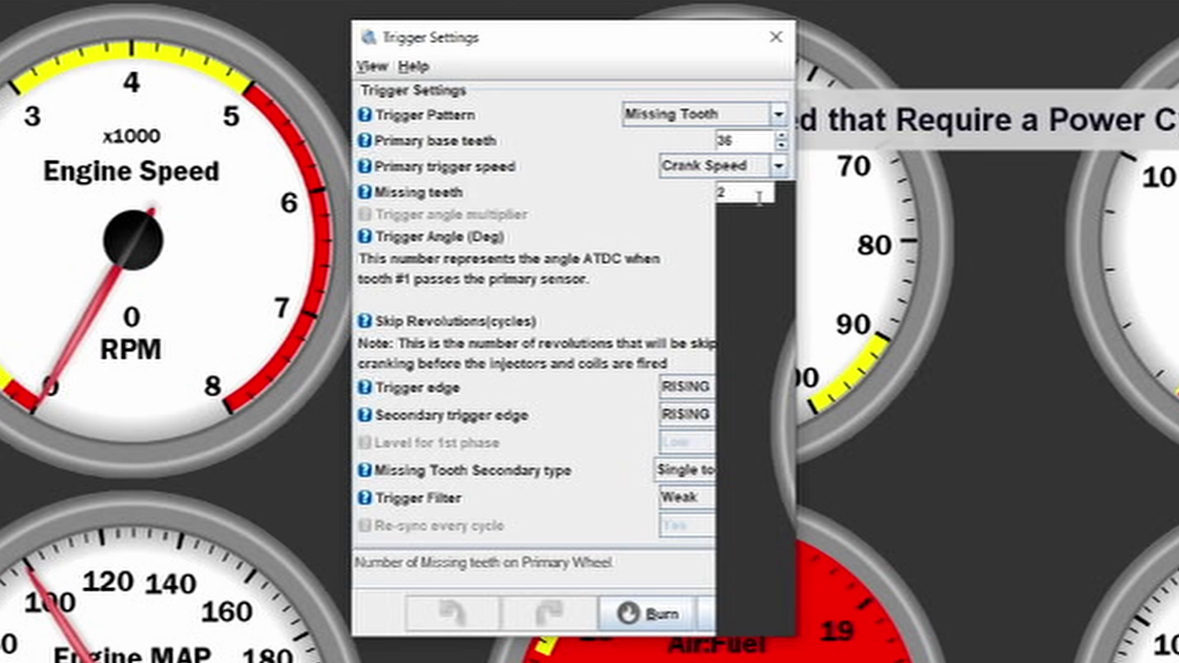
left_click(639, 614)
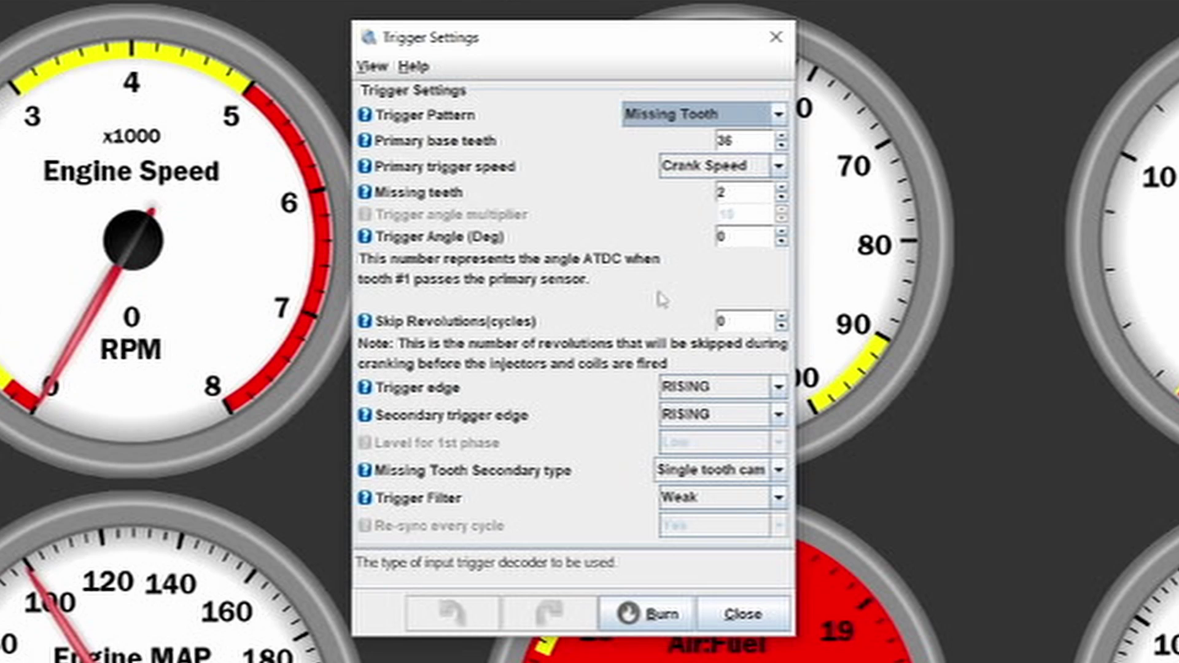
- Change Skip Revolutions from 0 to 1
left_click(721, 320)
left_click(735, 321)
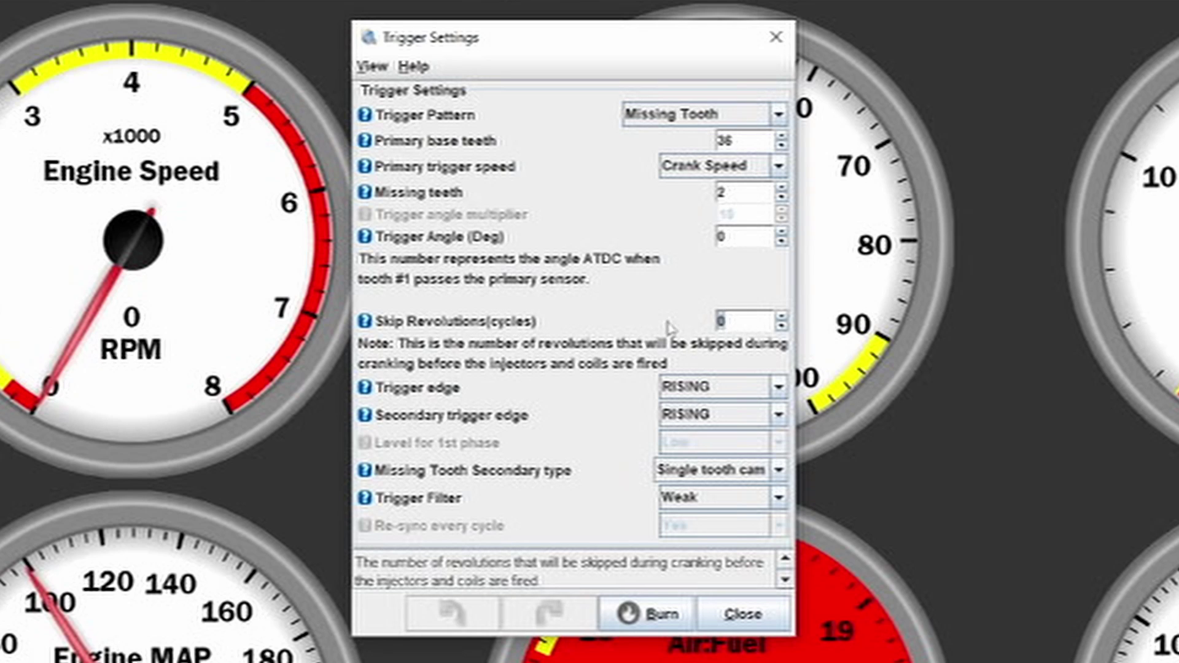
left_click(747, 321)
key("BackSpace")
type("1")
left_click(541, 414)
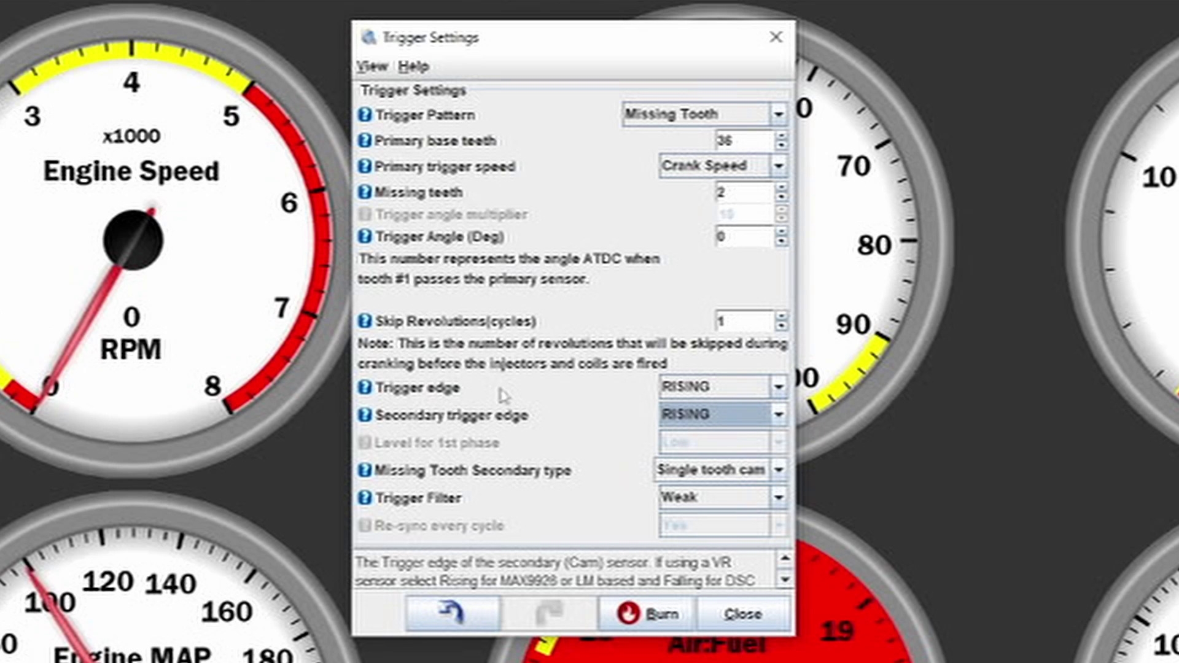
left_click(705, 393)
left_click(729, 388)
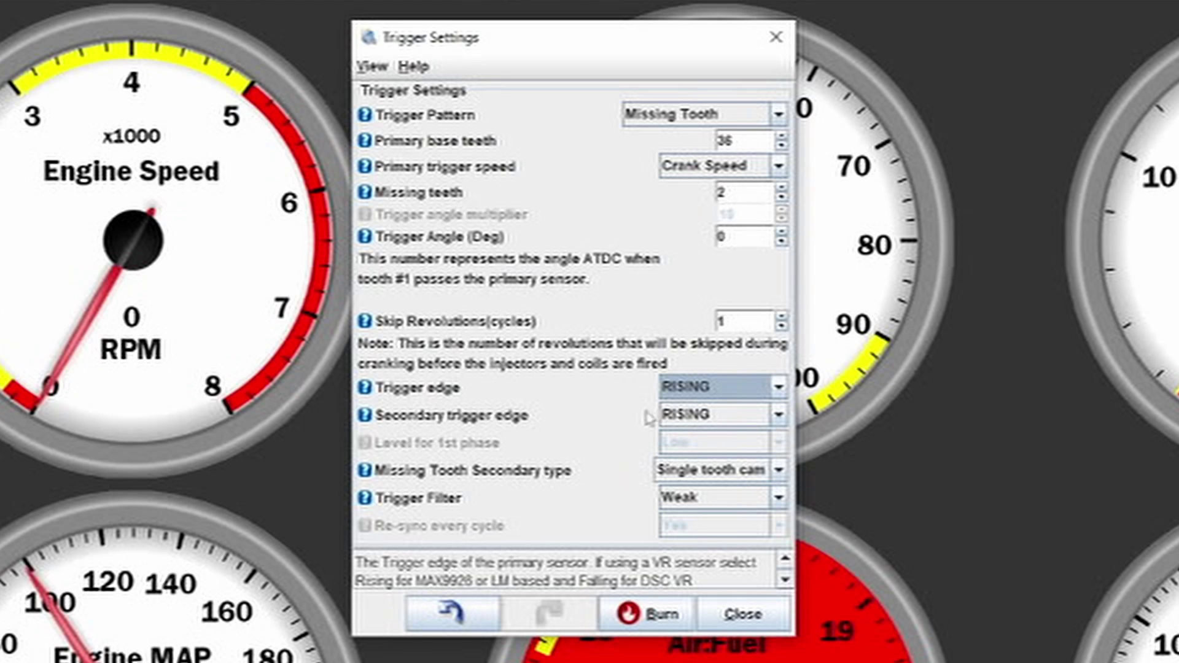
- Keep the missing-tooth secondary type at Single tooth cam and bring up the trigger pattern list
key("Tab")
key("Tab")
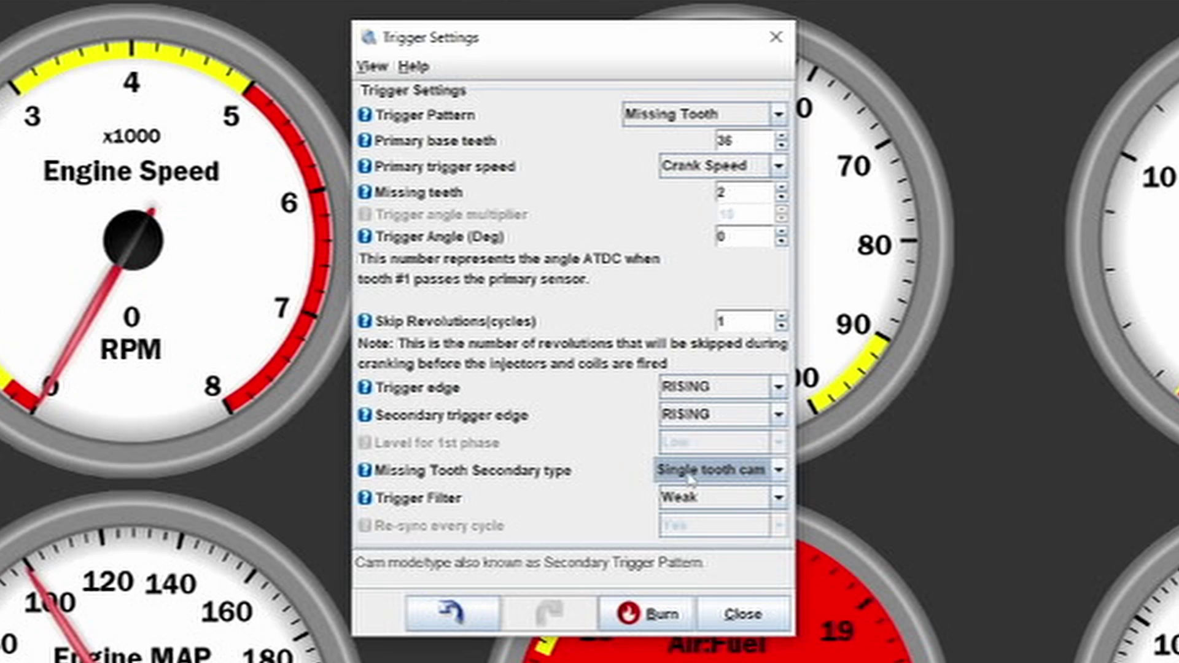
left_click(669, 479)
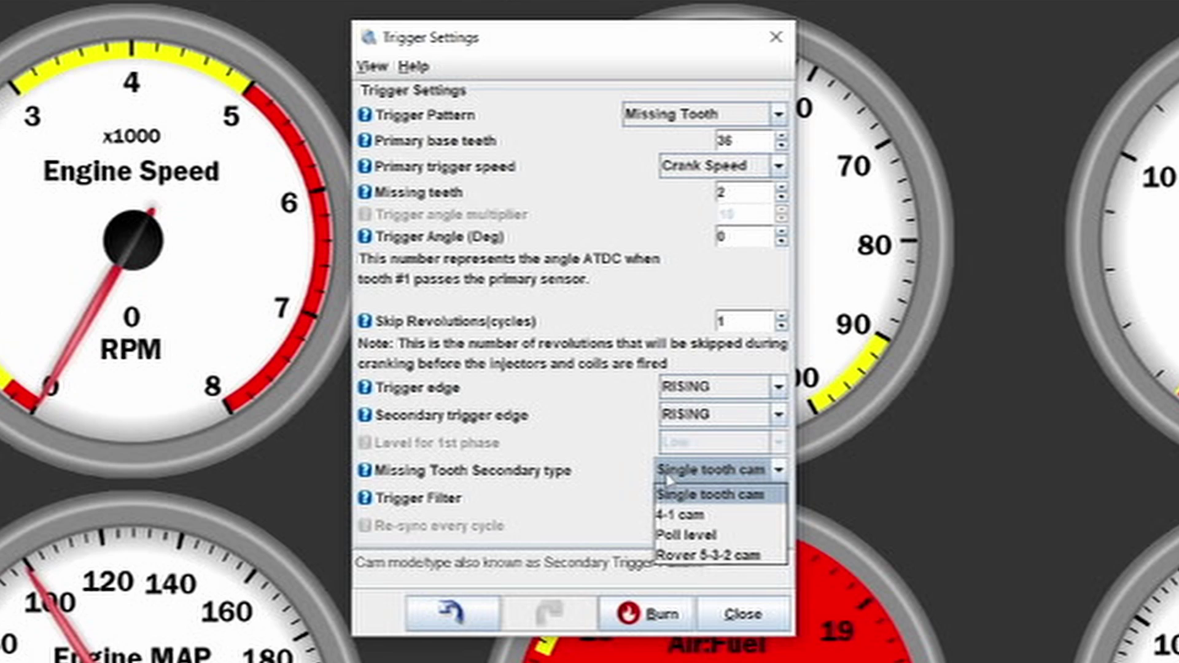
left_click(737, 478)
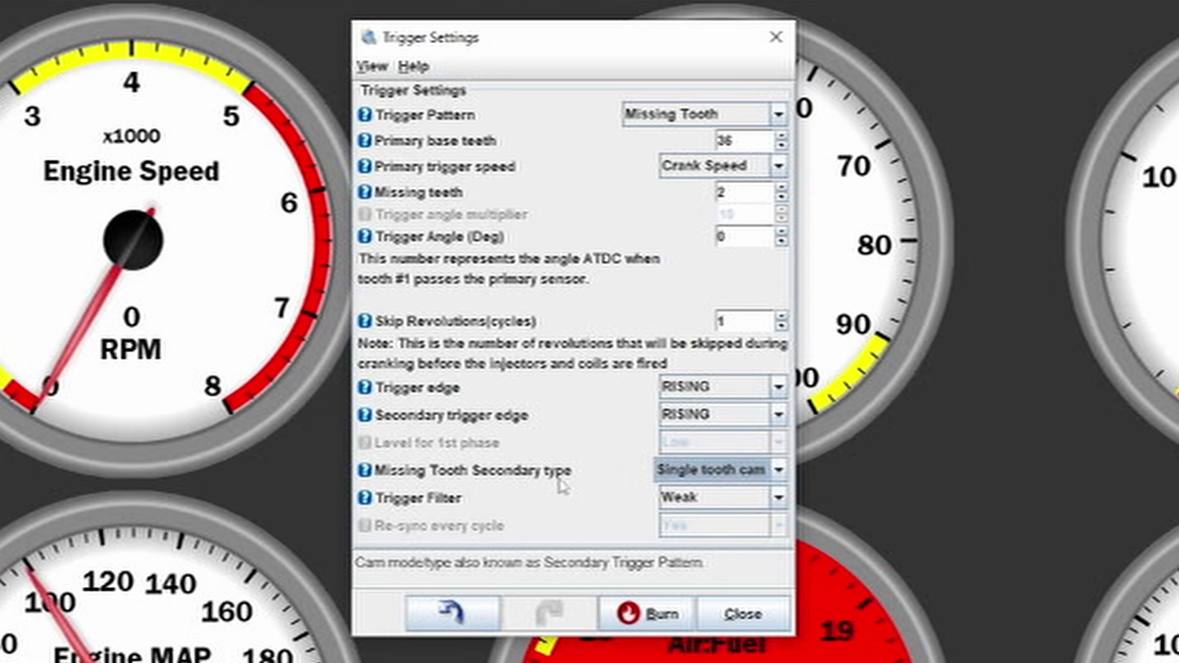
left_click(683, 477)
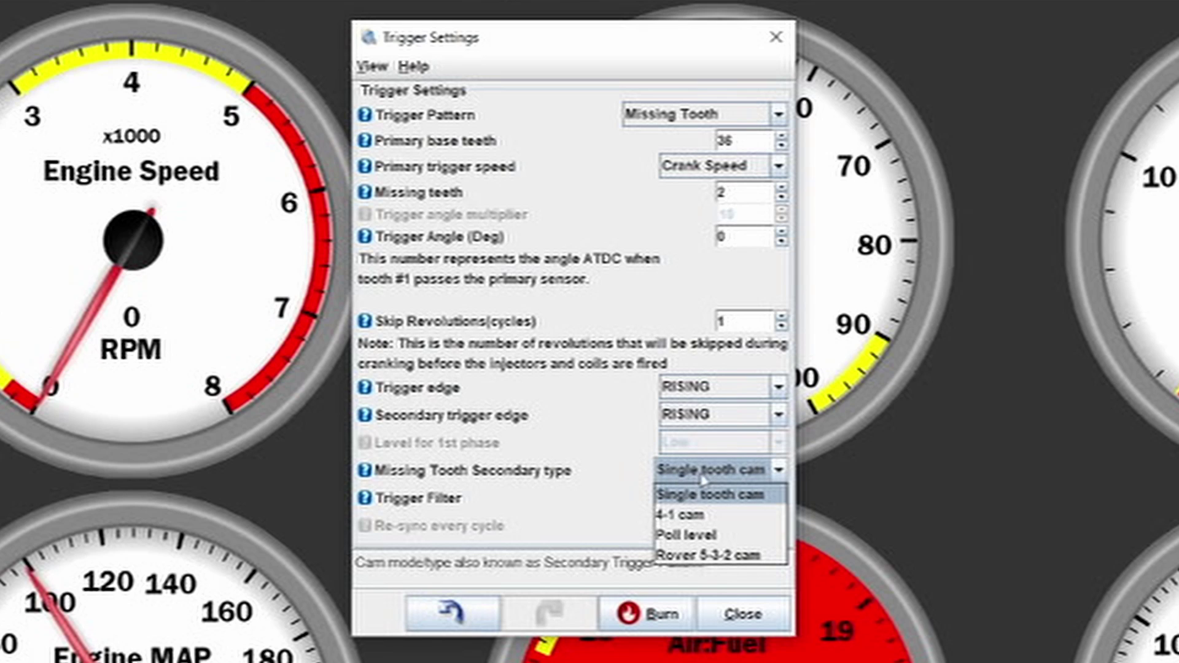
left_click(705, 482)
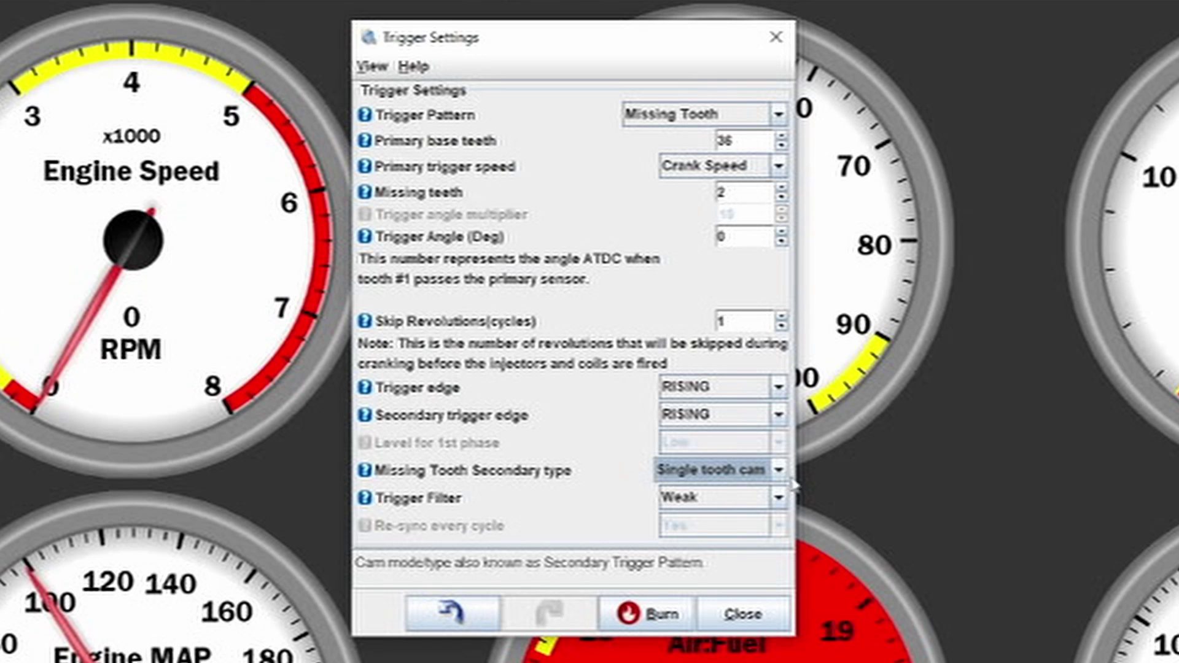
left_click(675, 114)
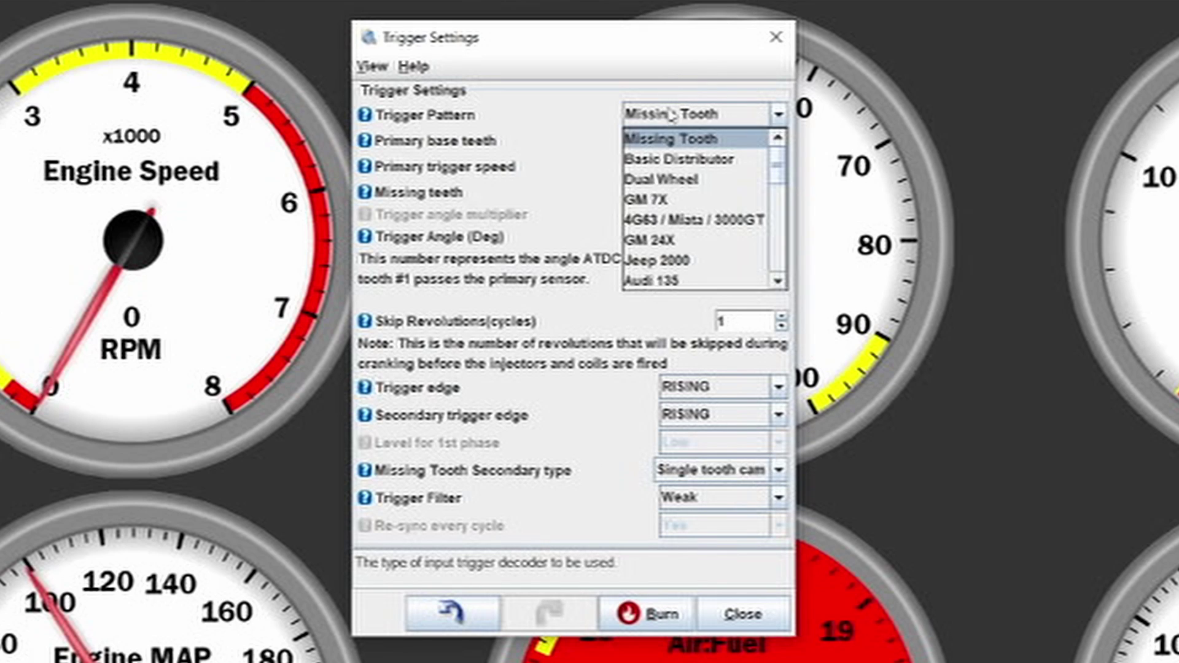
- Select Miata 99-05 as the trigger pattern
scroll(701, 172, "down", 1)
left_click(700, 195)
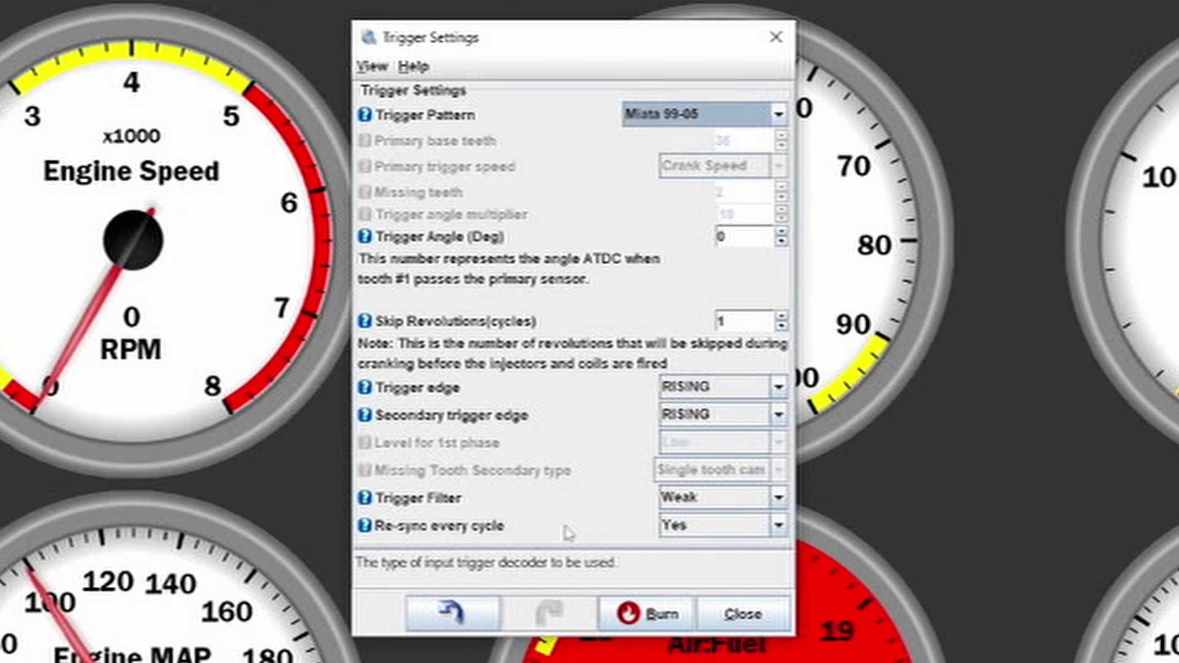
mouse_move(605, 538)
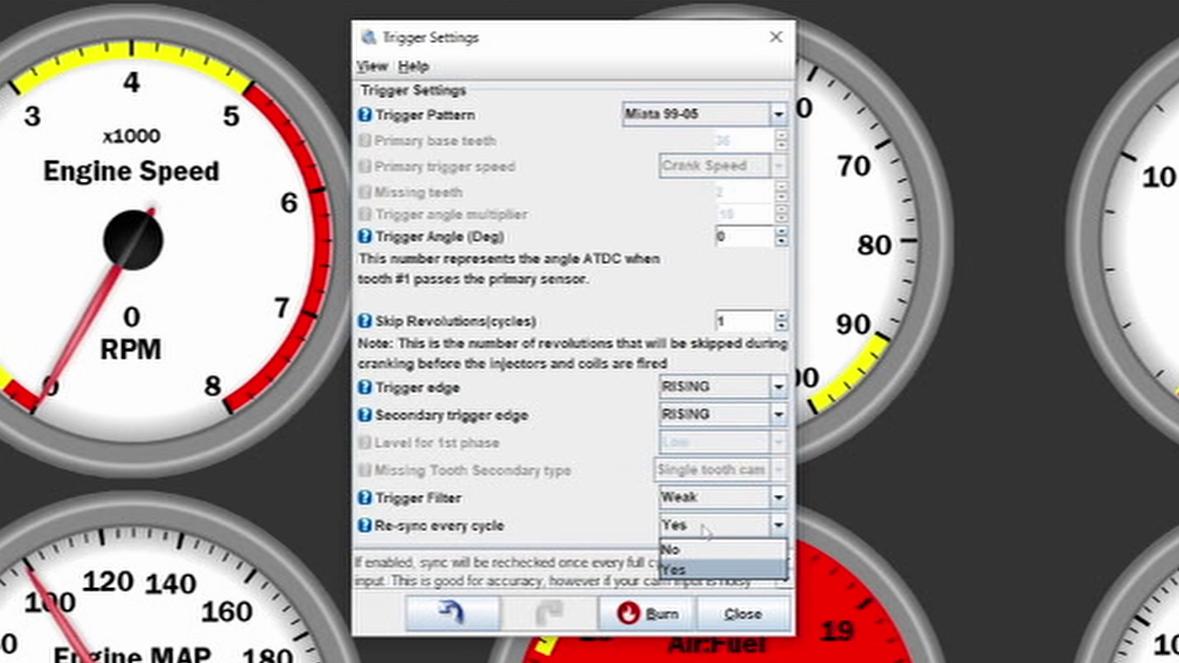
- Leave Re-sync every cycle at Yes and the trigger filter at Weak
left_click(703, 574)
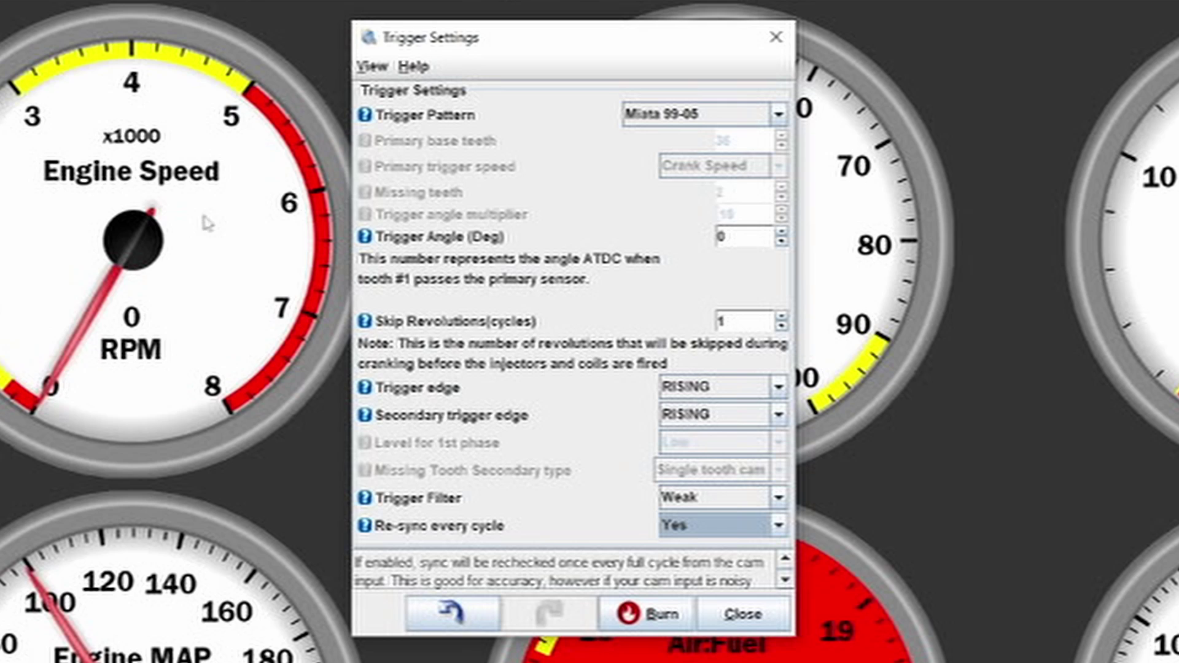
left_click(755, 500)
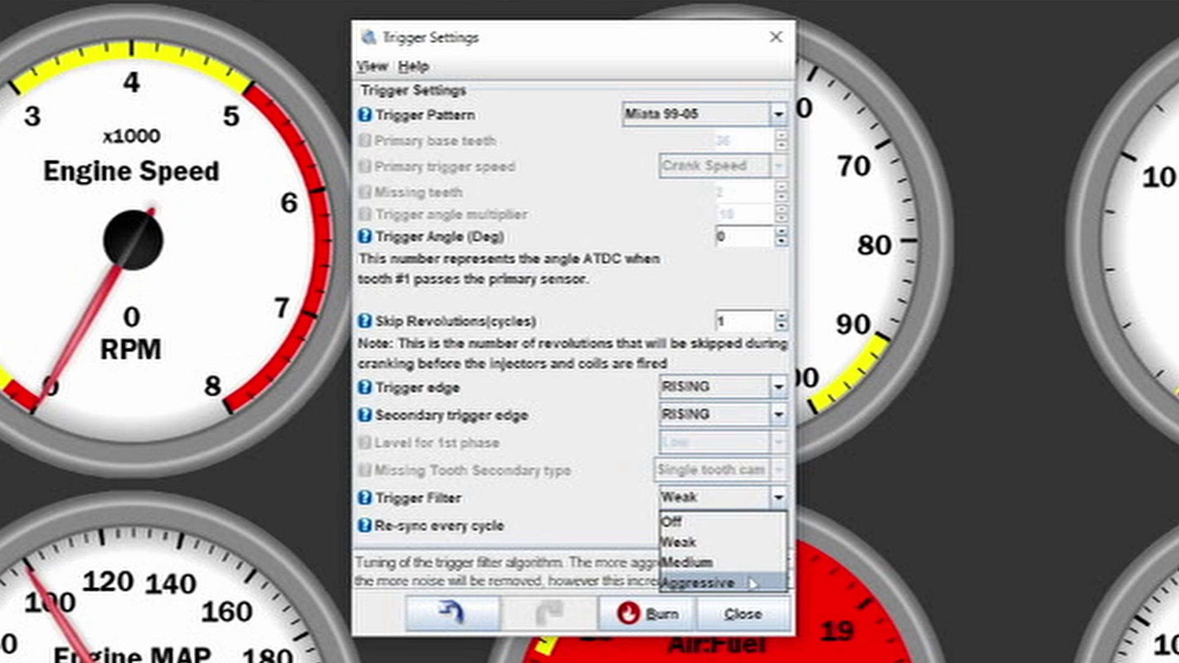
left_click(584, 503)
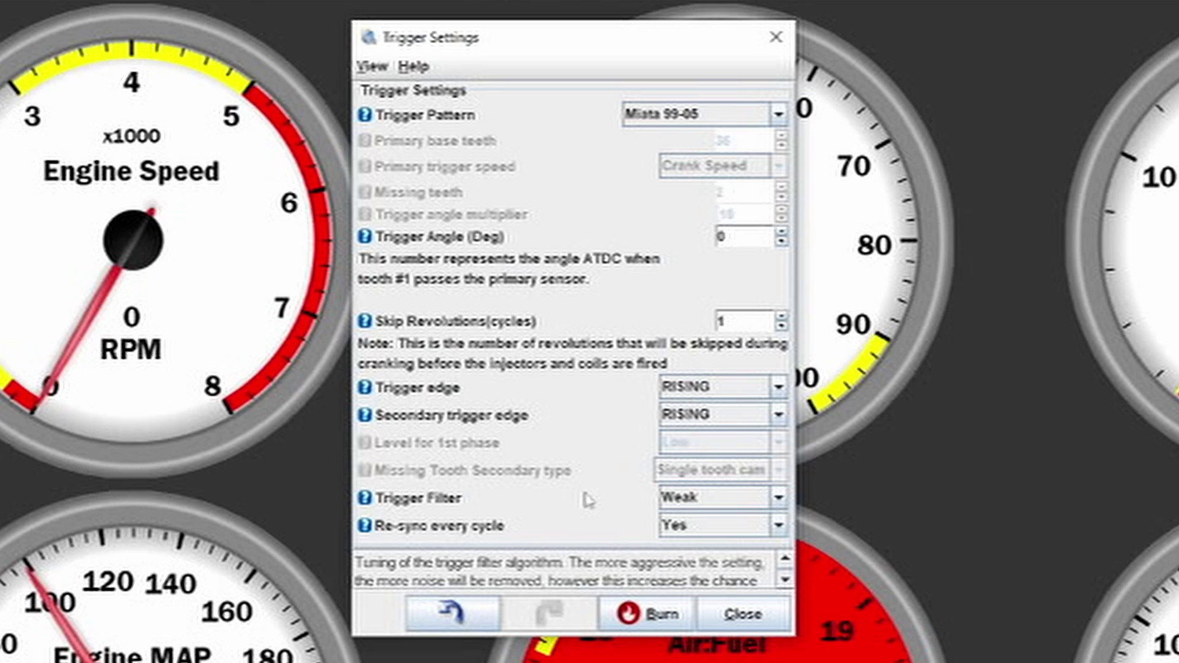
left_click(730, 499)
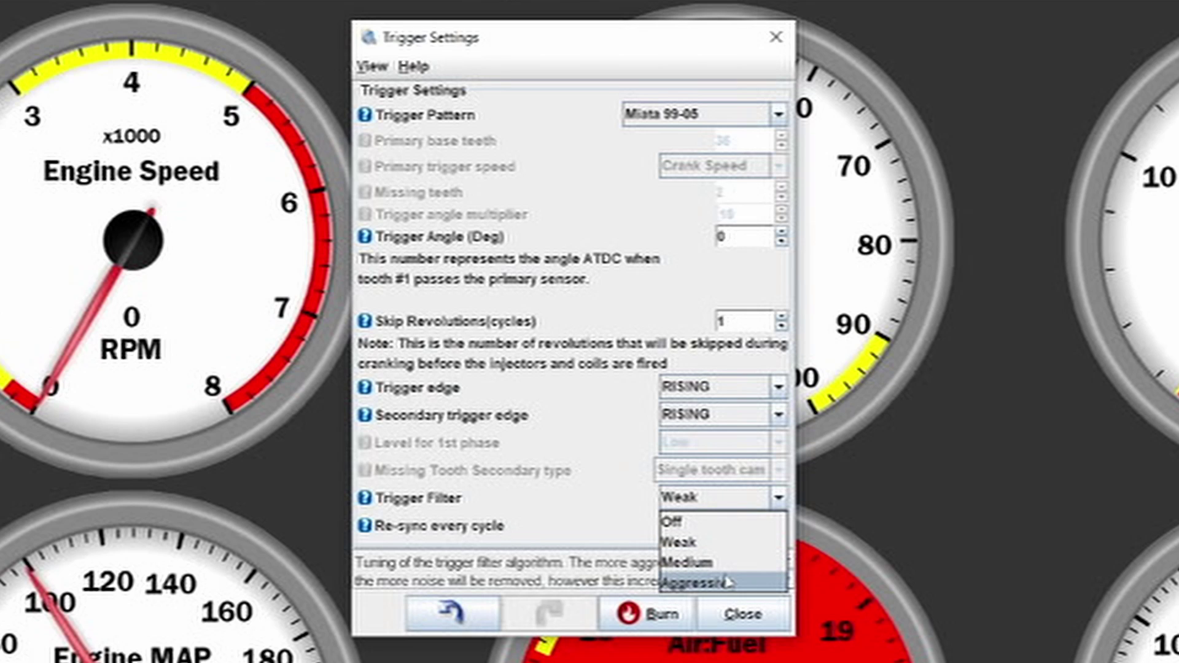
left_click(614, 506)
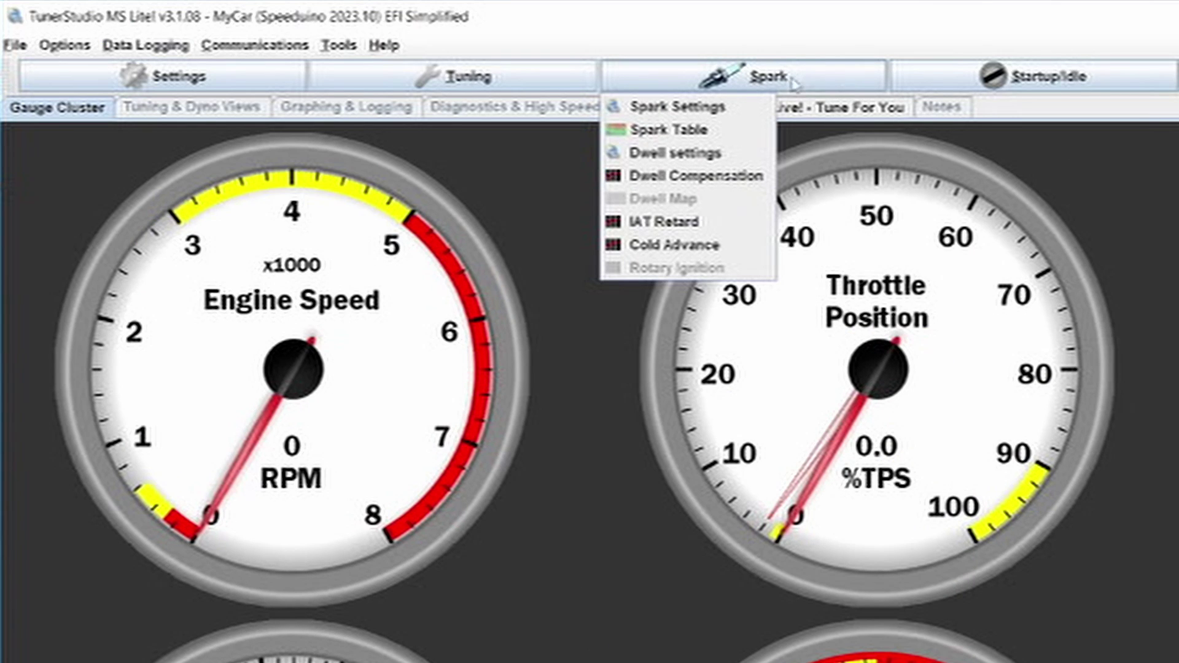
- Open Spark Settings and keep the spark output mode on Wasted Spark
left_click(729, 112)
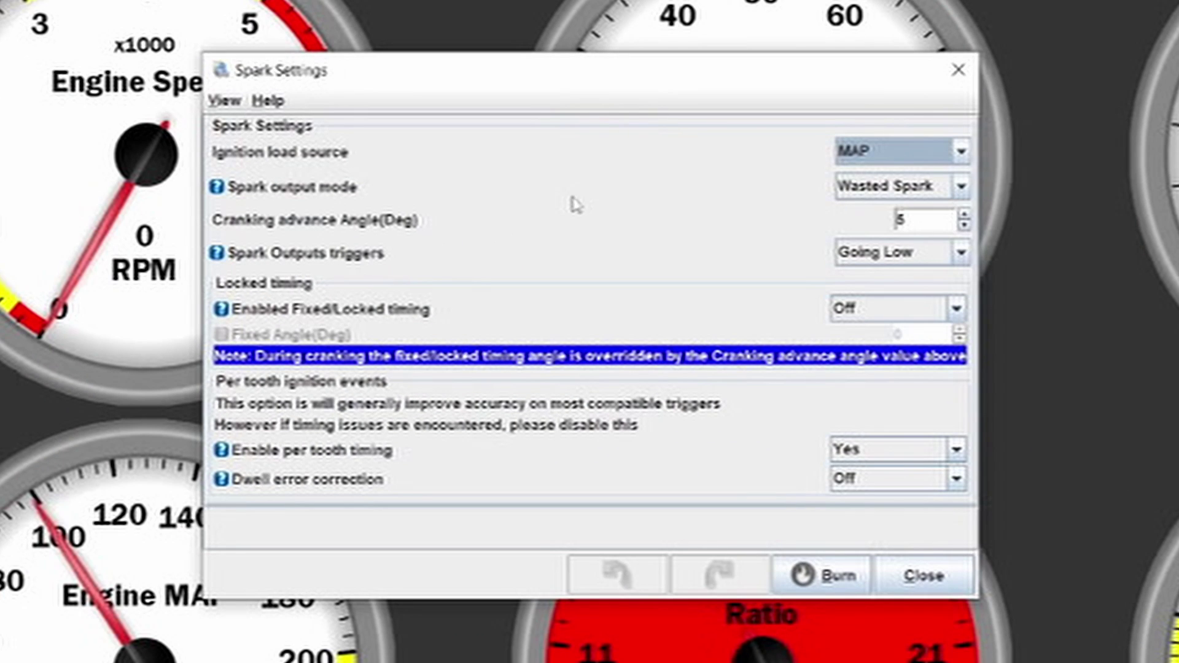
left_click(922, 186)
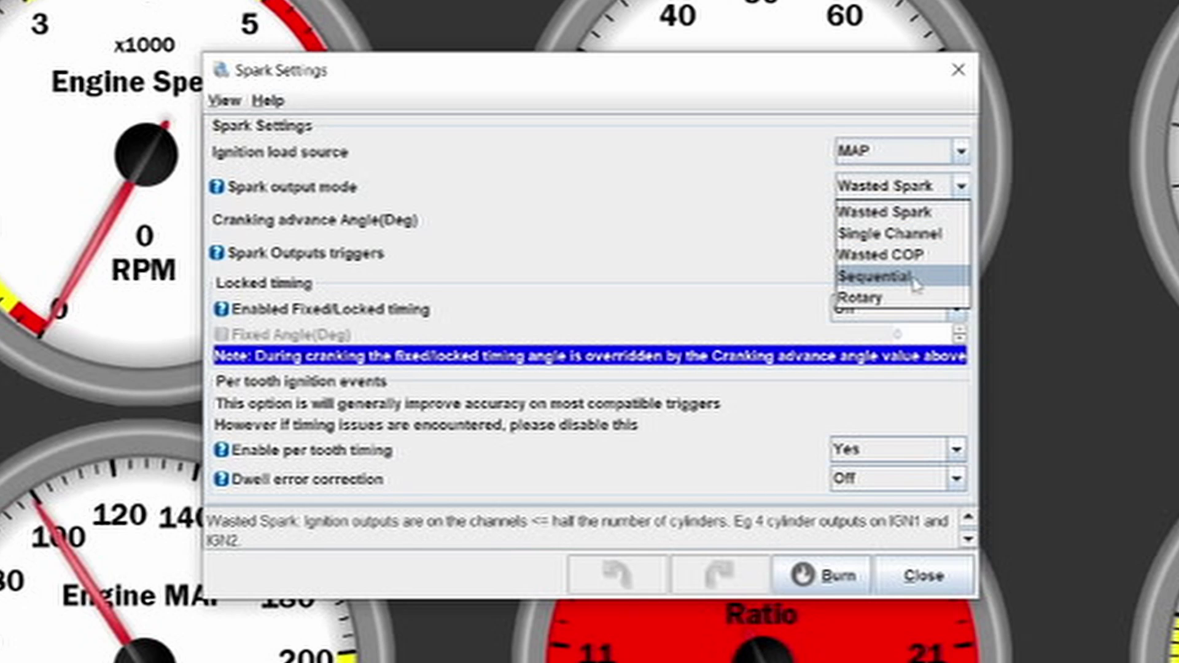
left_click(921, 212)
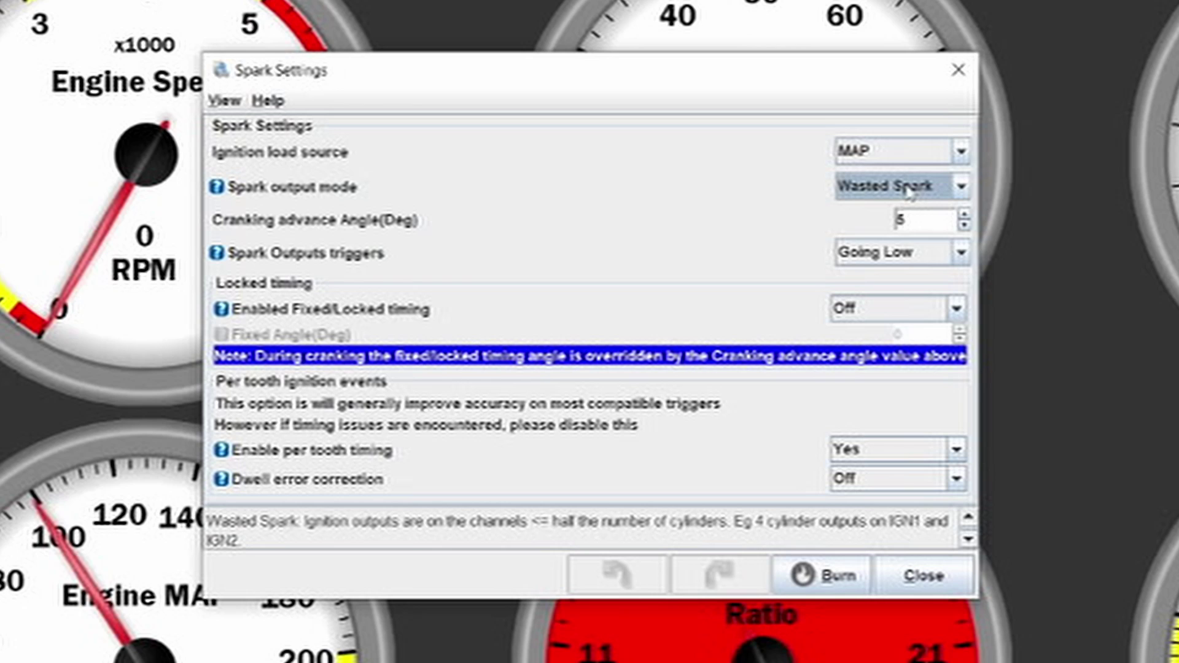
left_click(935, 199)
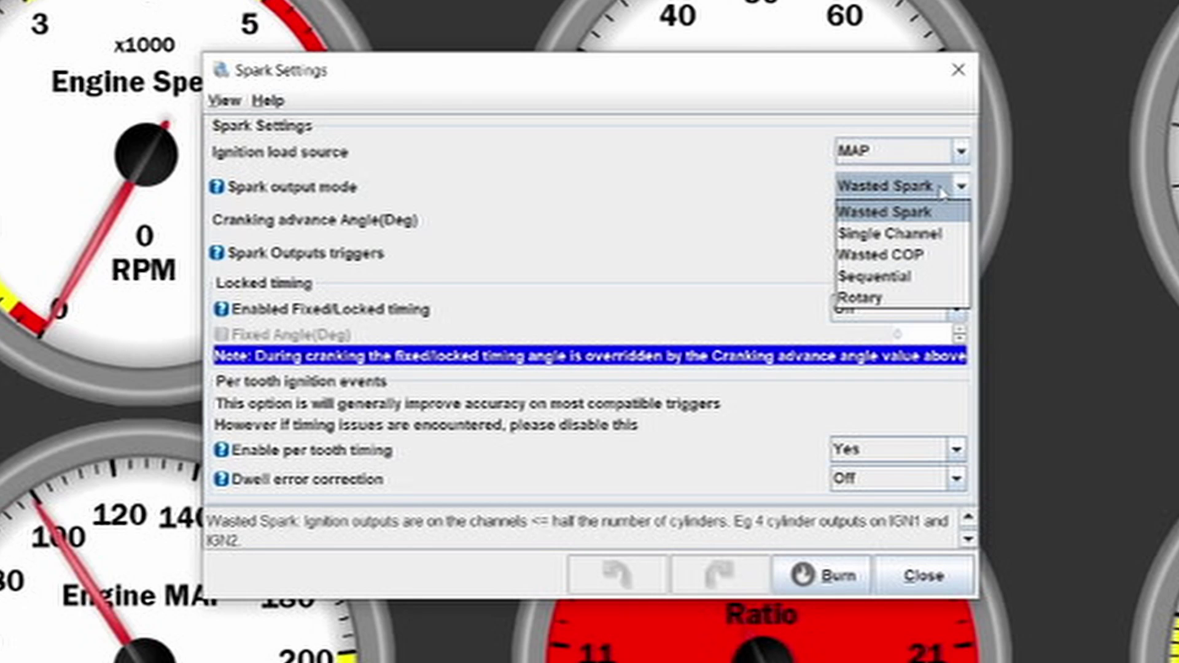
left_click(940, 190)
left_click(941, 190)
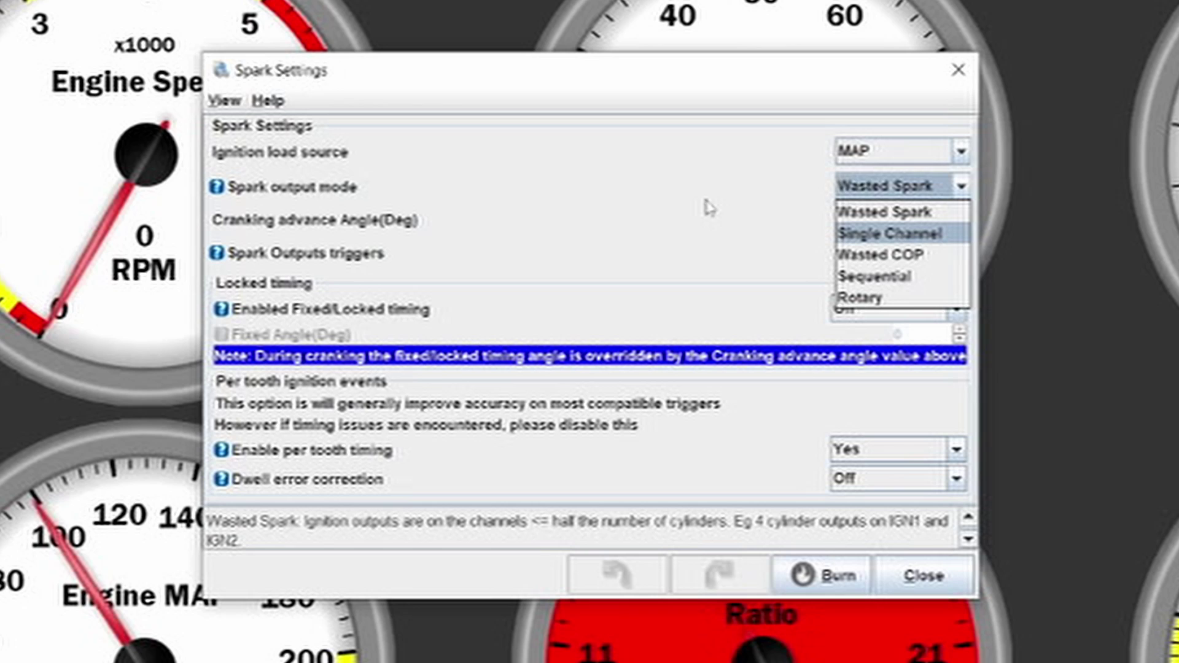
left_click(911, 189)
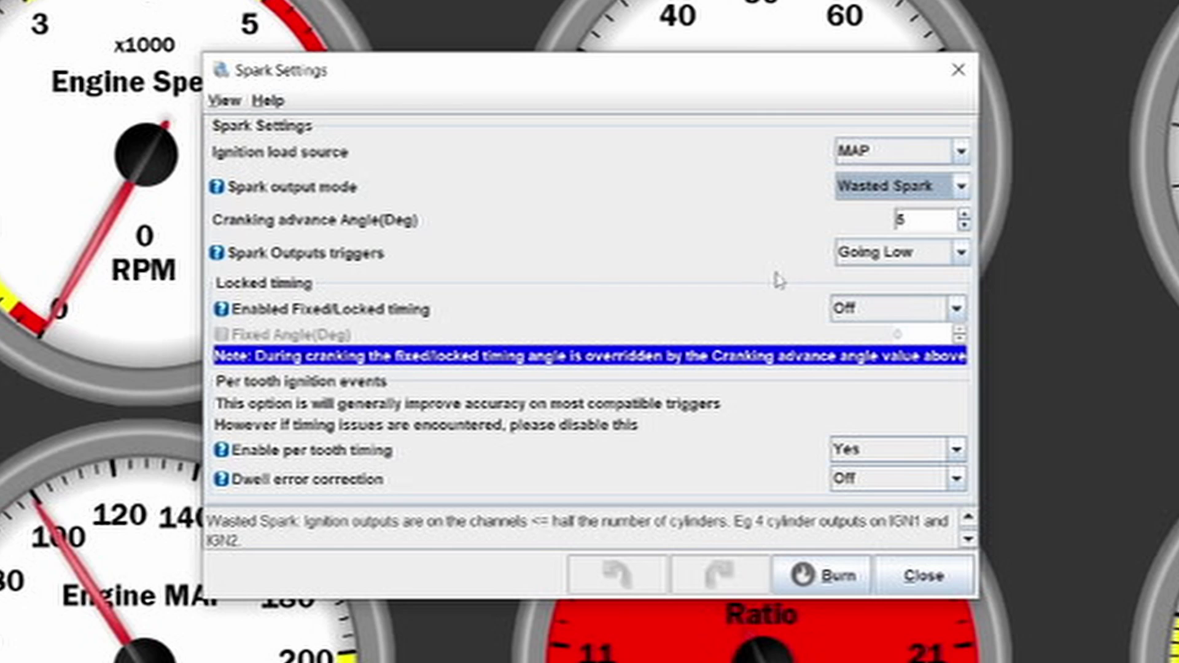
- Keep spark outputs triggering Going Low and move the Spark Settings window up and right
left_click(879, 261)
left_click(892, 263)
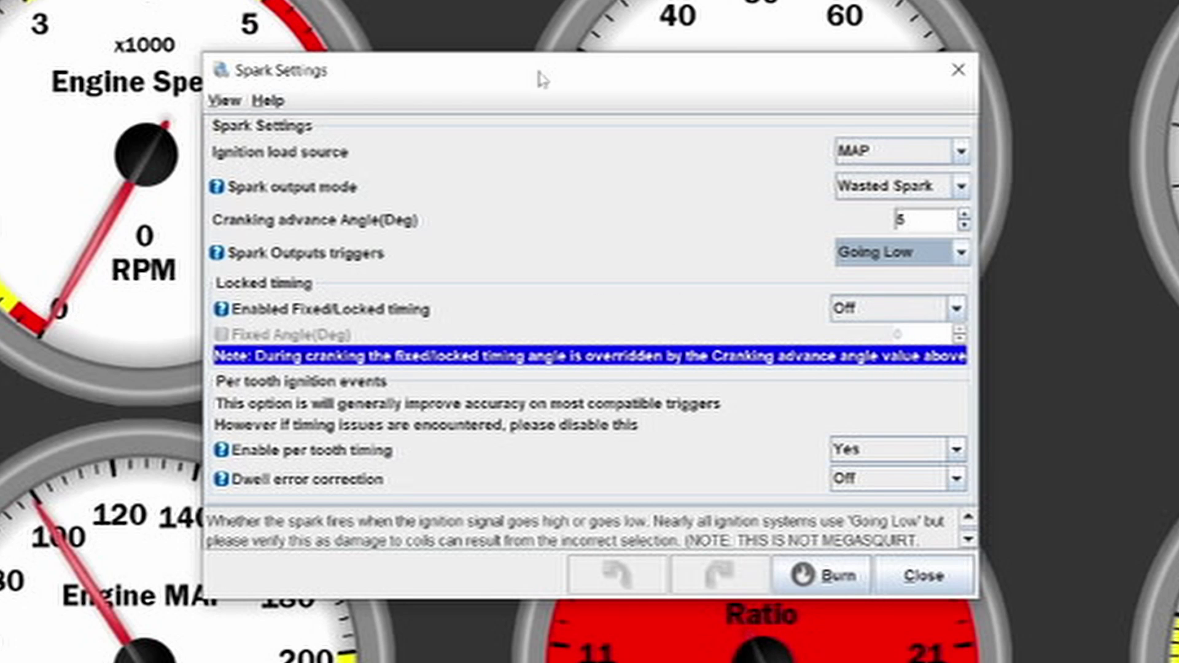
left_click_drag(540, 75, 677, 90)
left_click(943, 277)
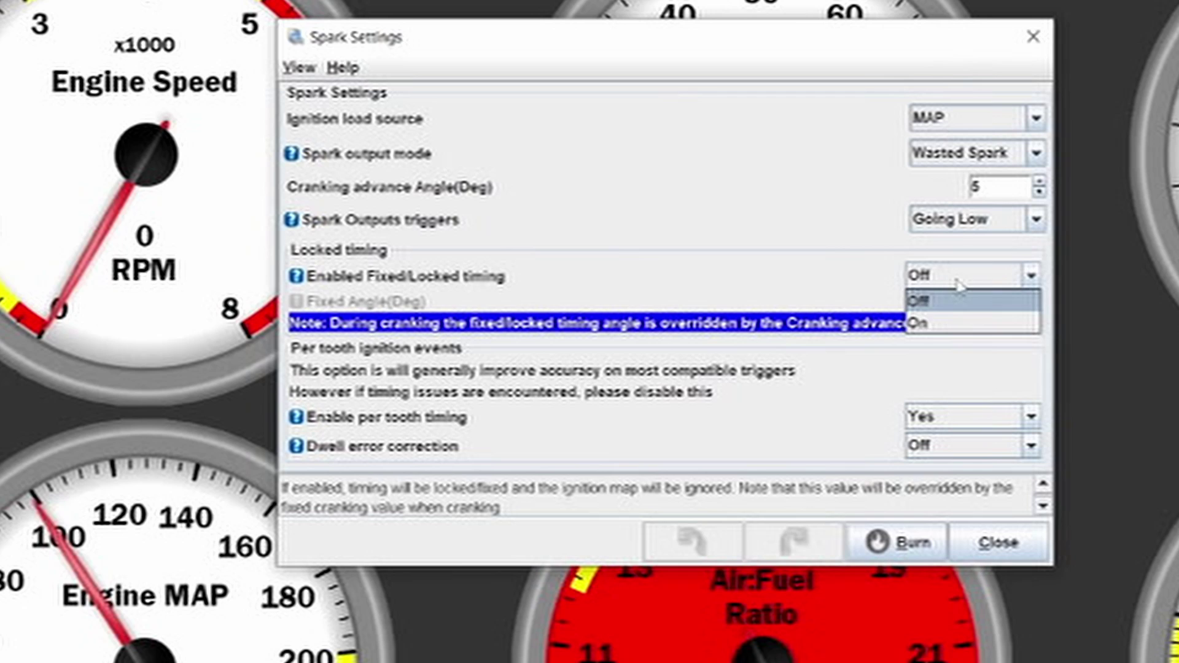
left_click(946, 319)
left_click(991, 306)
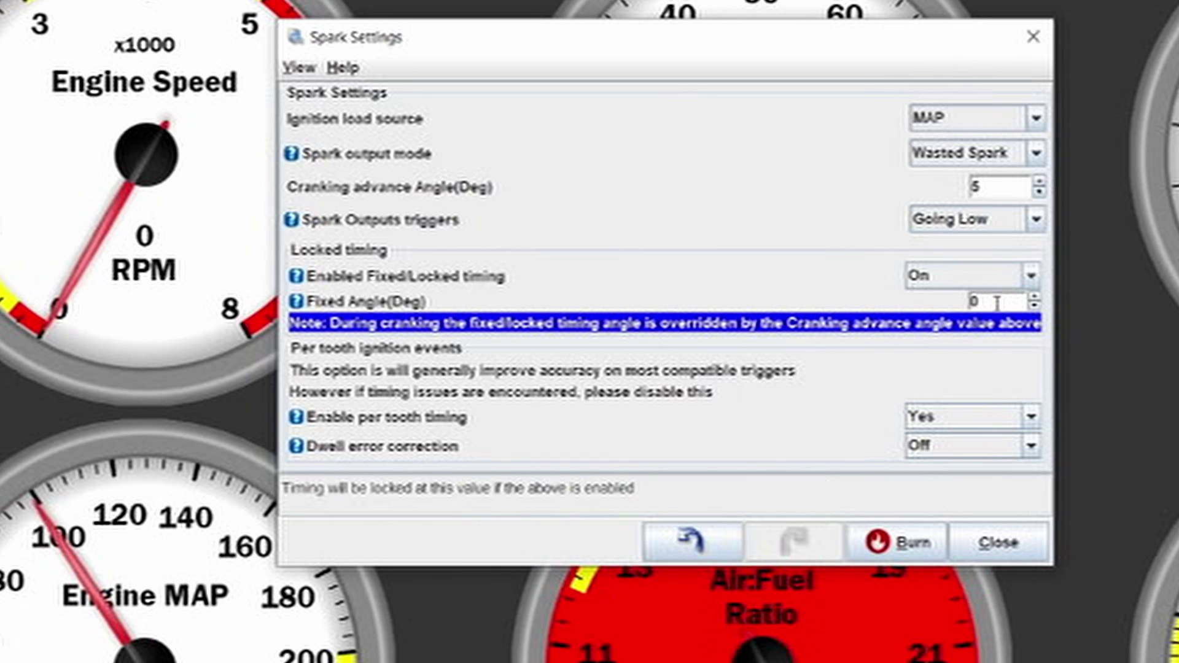
double_click(998, 302)
left_click(942, 278)
left_click(947, 299)
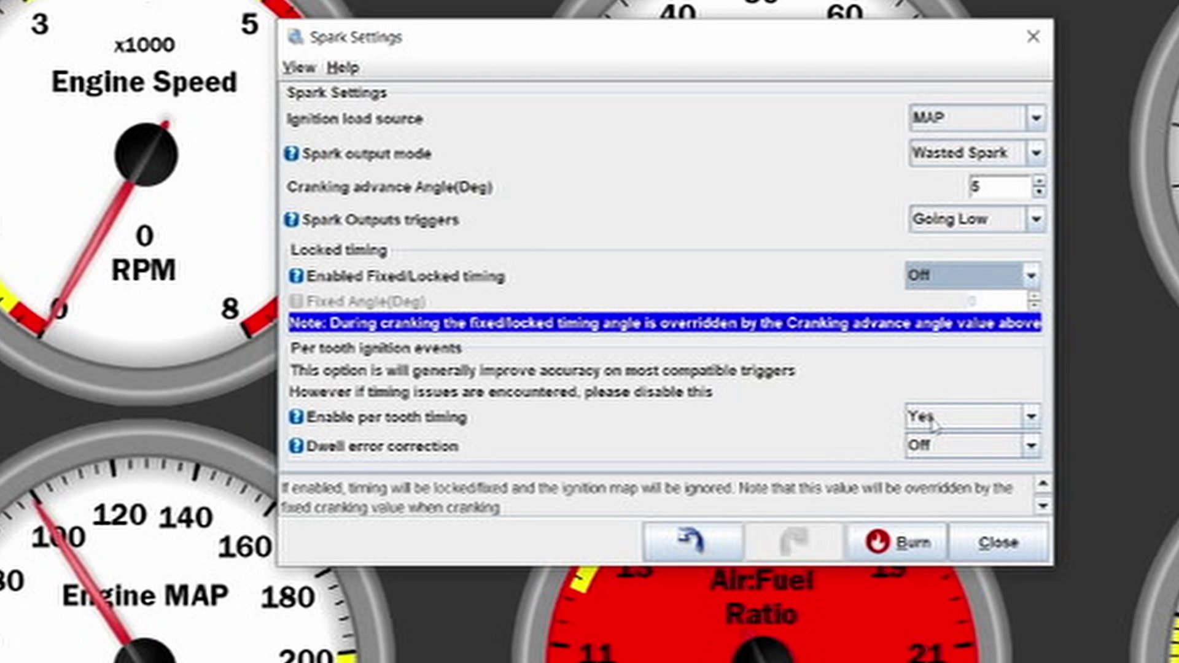
- Show the help for Dwell error correction
left_click(470, 462)
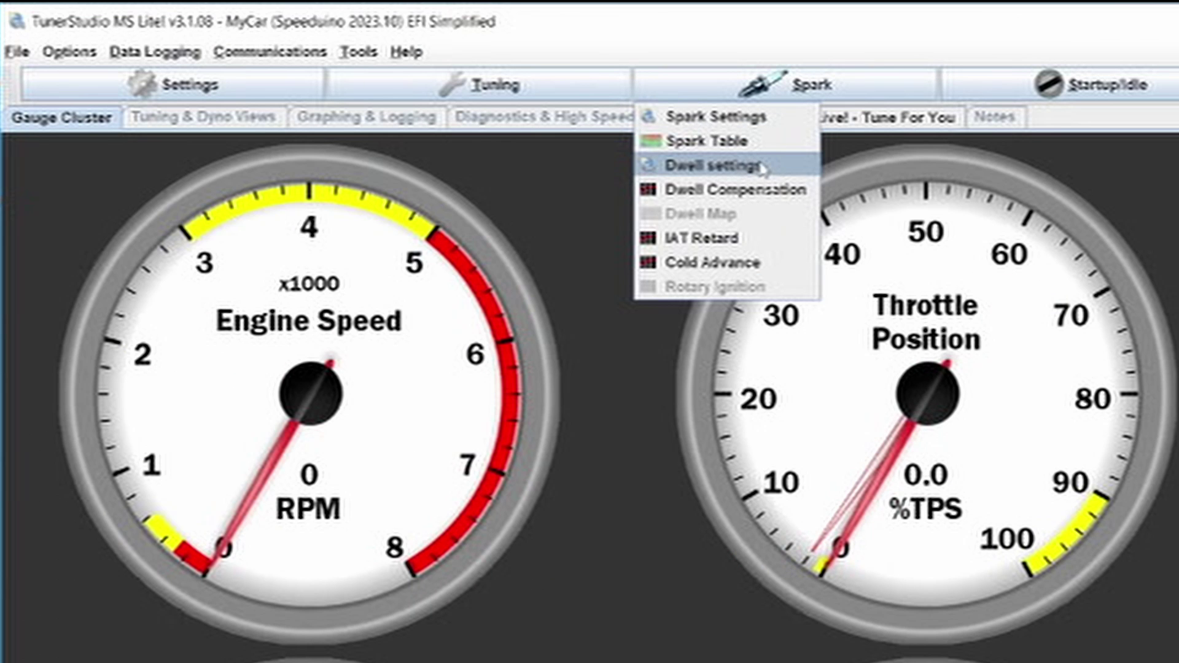
- Open Dwell Settings from the Spark menu
left_click(758, 165)
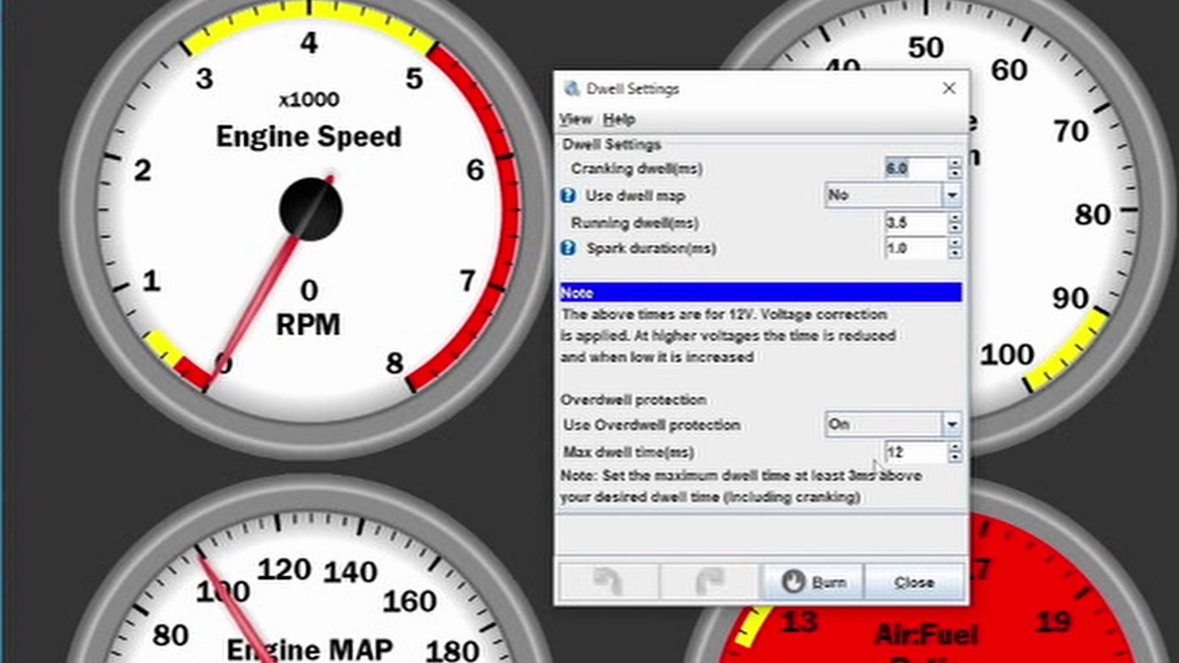
- Close the Dwell Settings dialog to return to the Gauge Cluster dashboard
left_click(913, 581)
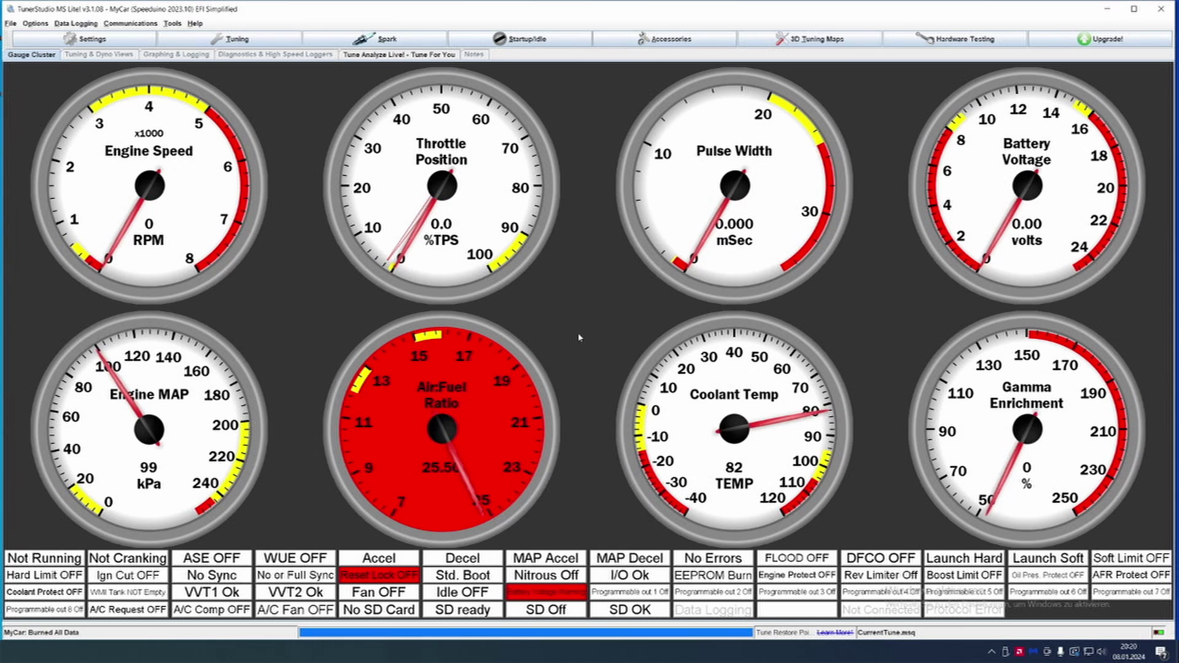